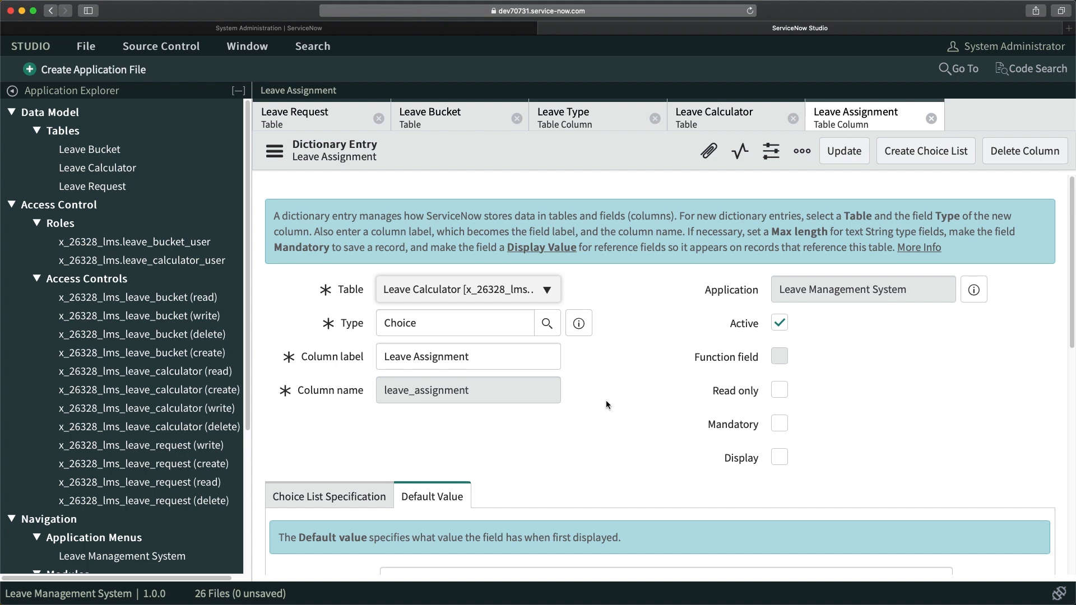
Step: Close all the open table and table column files
{"action": "left_click", "coordinate": [379, 118]}
{"action": "left_click", "coordinate": [378, 118]}
{"action": "left_click", "coordinate": [379, 118]}
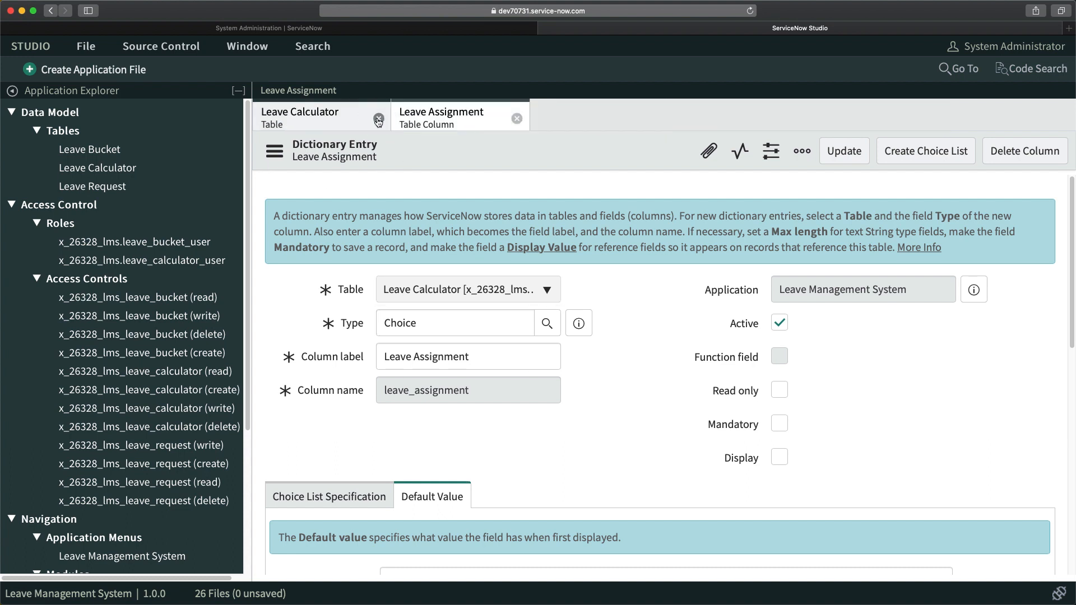
{"action": "left_click", "coordinate": [379, 118]}
{"action": "left_click", "coordinate": [378, 119]}
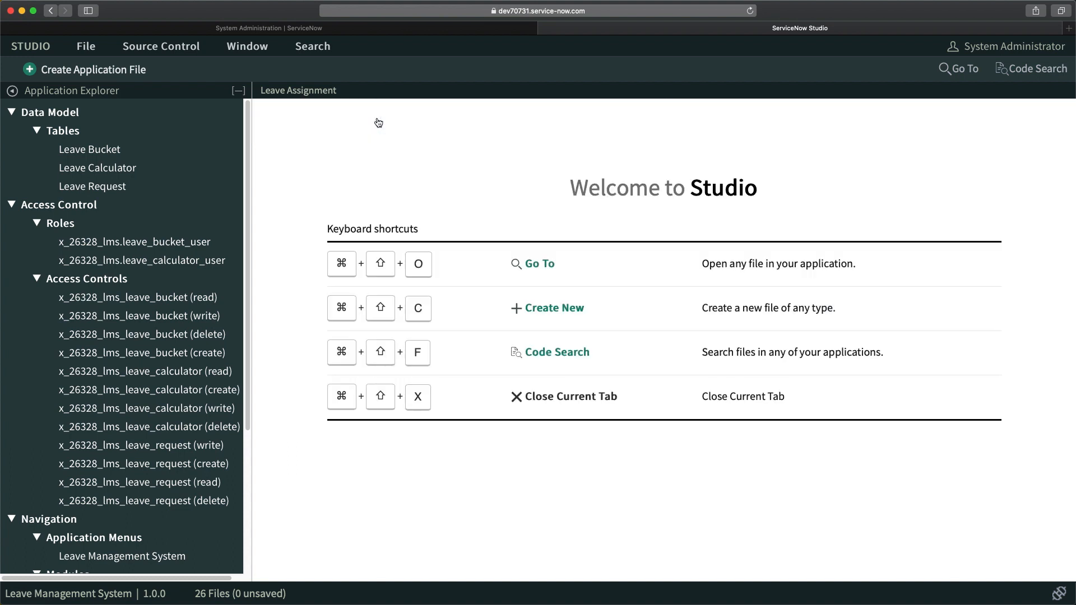
Step: Create a Form application file from Forms & UI for the Leave Request table
{"action": "left_click", "coordinate": [101, 78]}
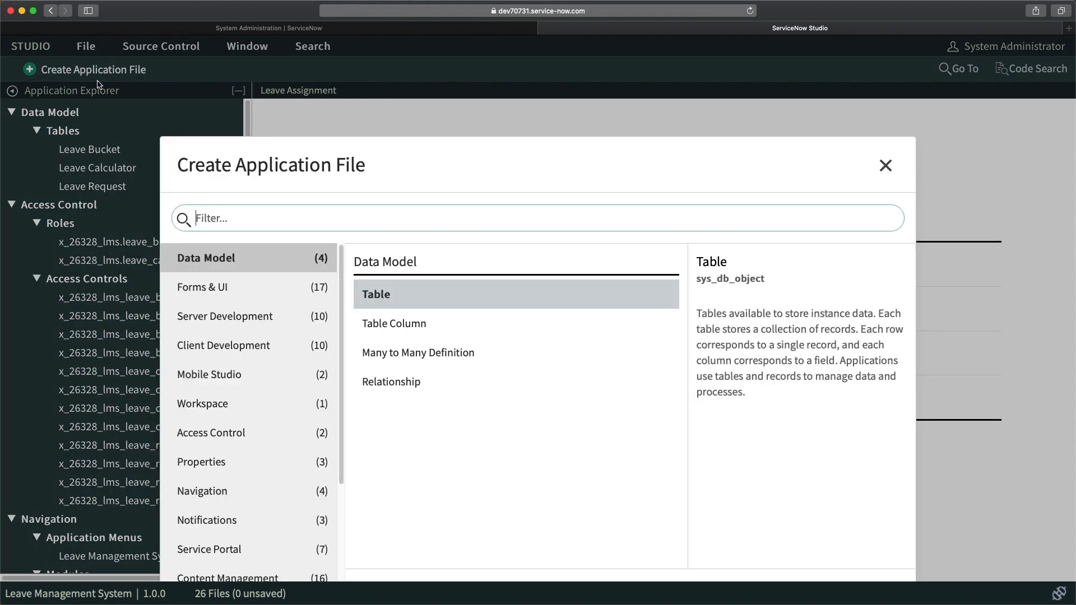
{"action": "left_click", "coordinate": [217, 289]}
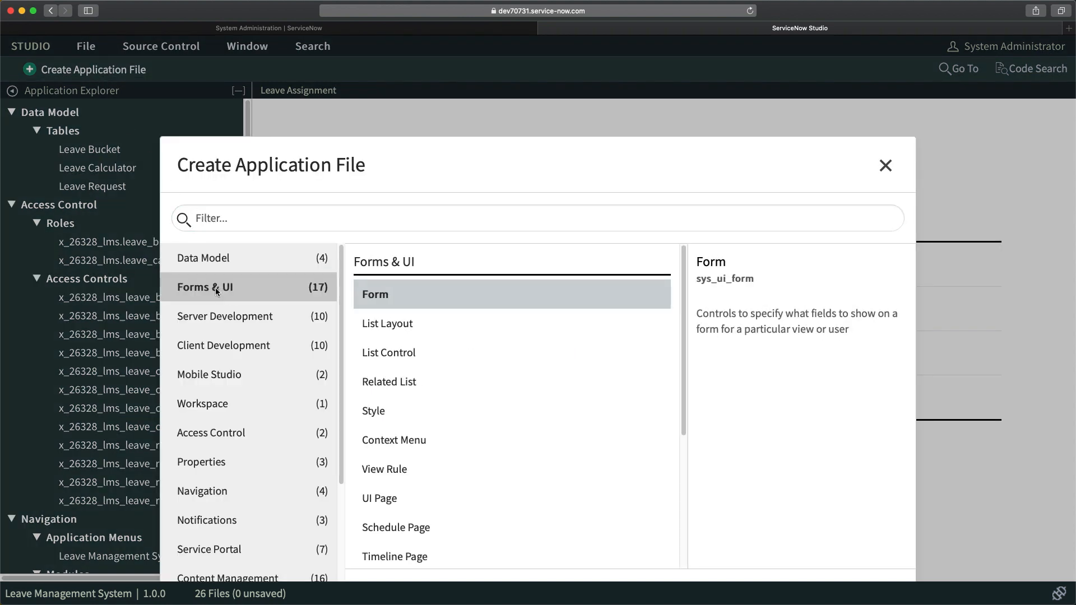
{"action": "double_click", "coordinate": [398, 293]}
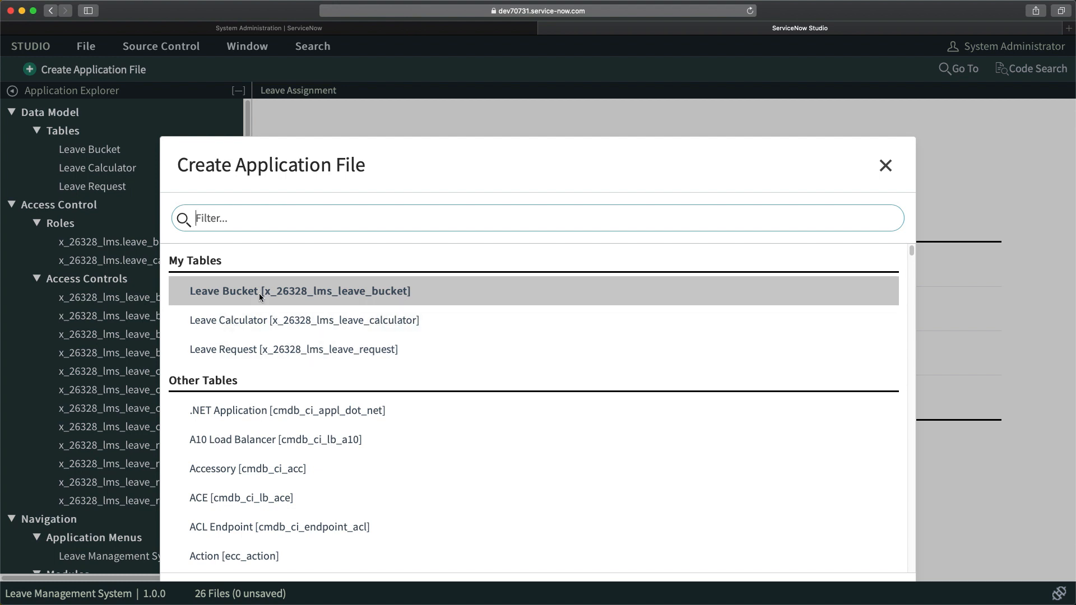
{"action": "left_click", "coordinate": [267, 349]}
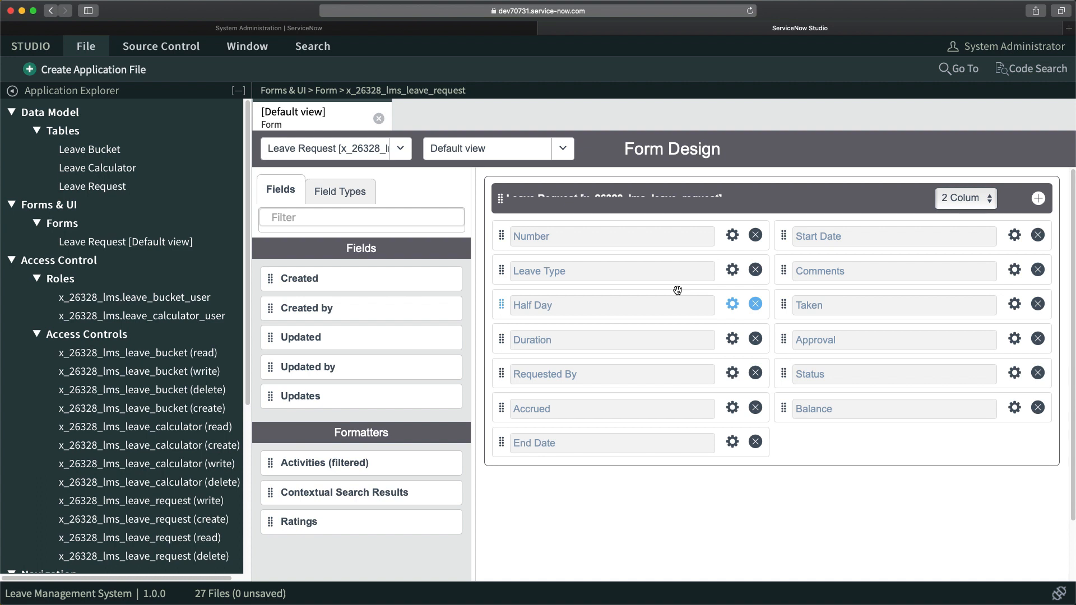
Step: In the Leave Request form's first column, order Requested By, Leave Type, Start Date and End Date after Number, and move Duration atop the second column
{"action": "left_click", "coordinate": [577, 449]}
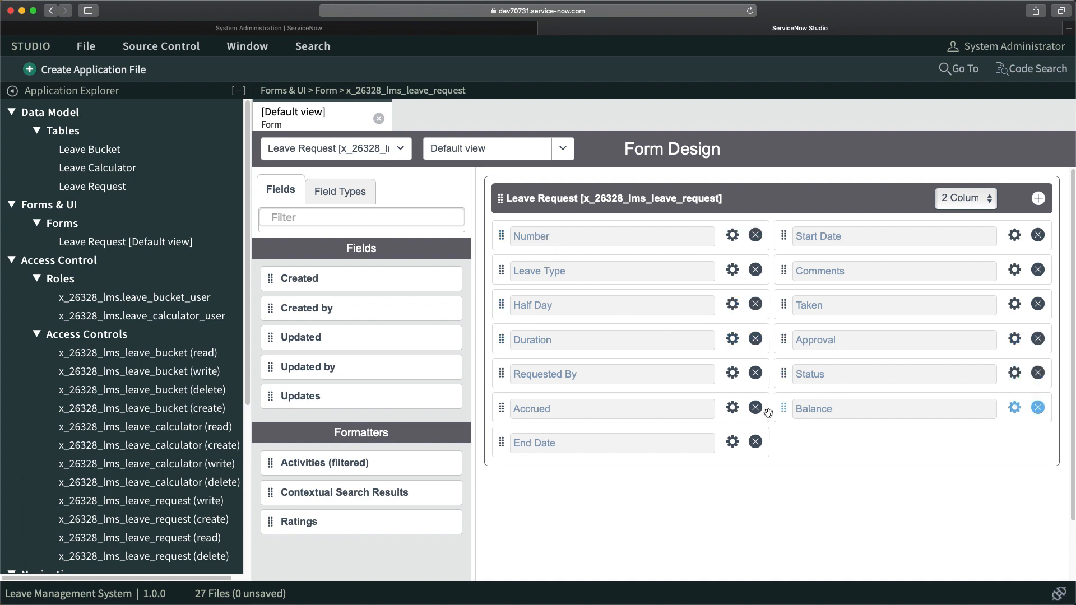
{"action": "left_click_drag", "start_coordinate": [505, 374], "coordinate": [506, 264]}
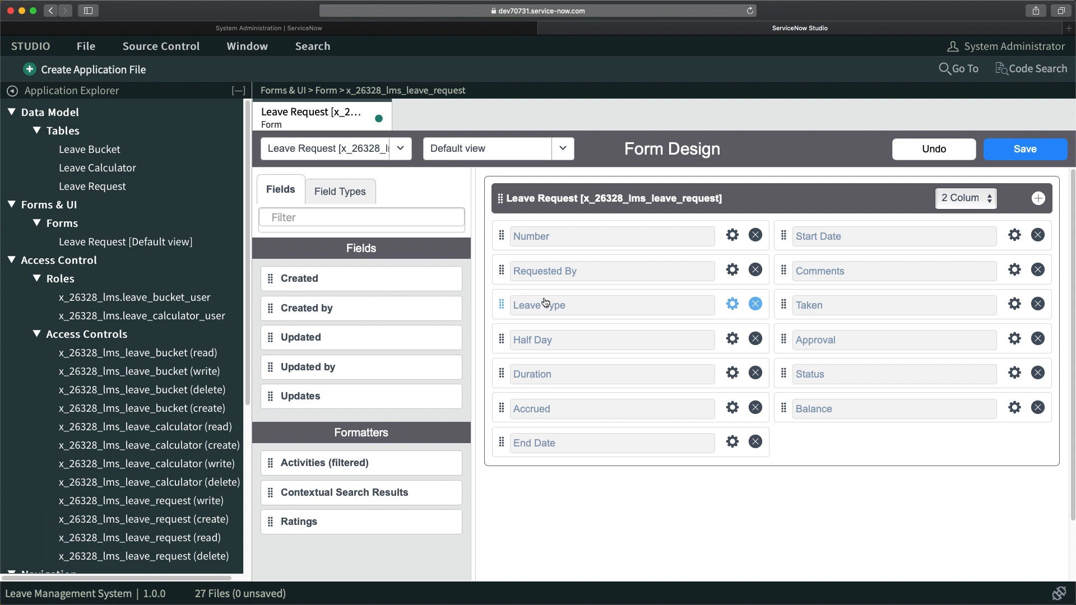
{"action": "left_click", "coordinate": [655, 301]}
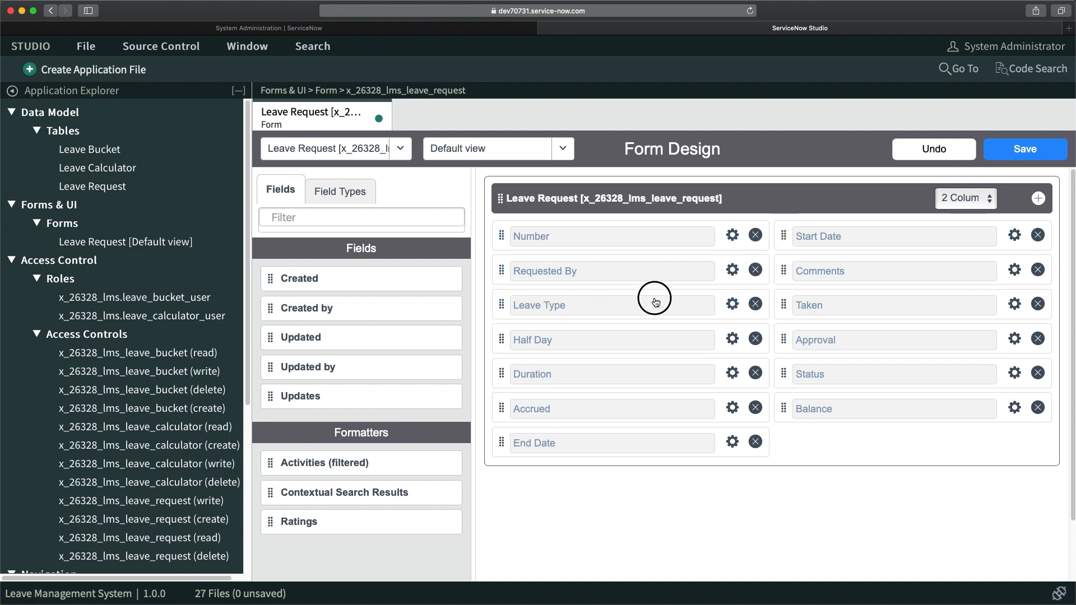
{"action": "left_click_drag", "start_coordinate": [654, 301], "coordinate": [498, 334]}
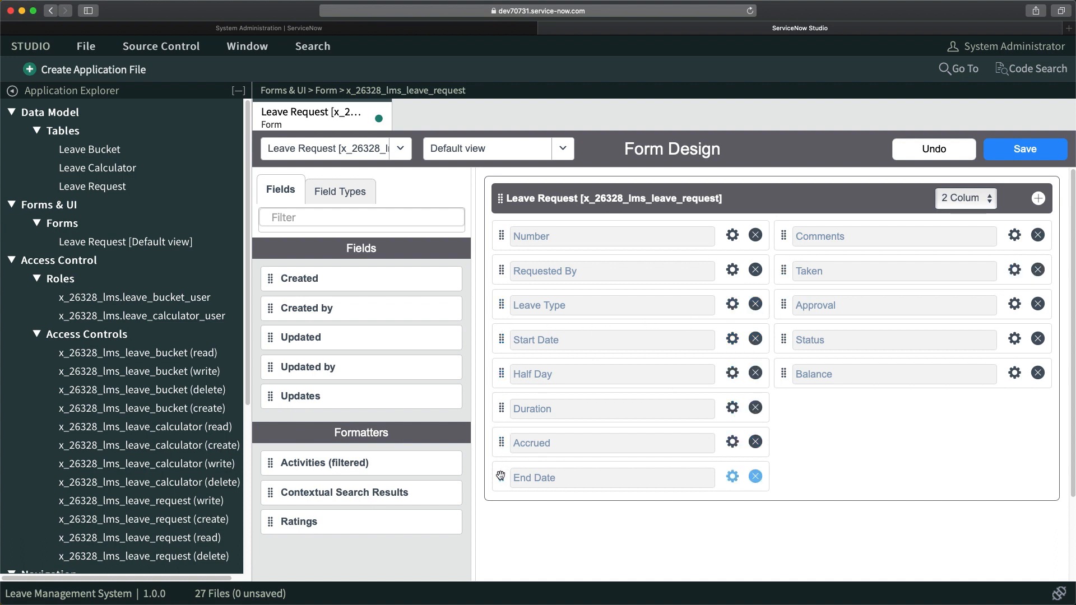
{"action": "left_click_drag", "start_coordinate": [501, 477], "coordinate": [501, 360]}
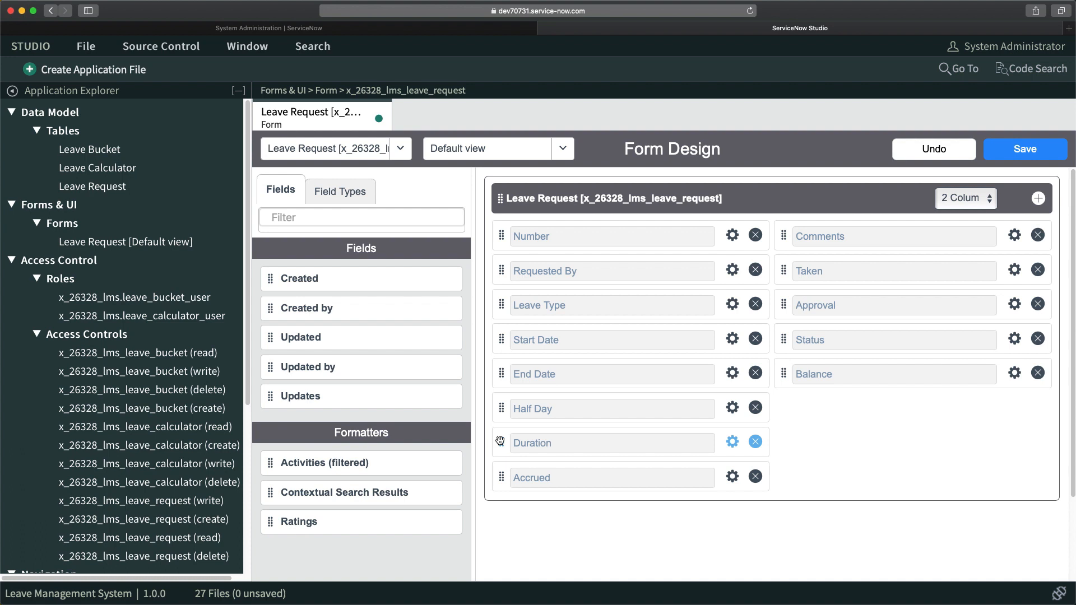
{"action": "left_click_drag", "start_coordinate": [500, 441], "coordinate": [785, 230]}
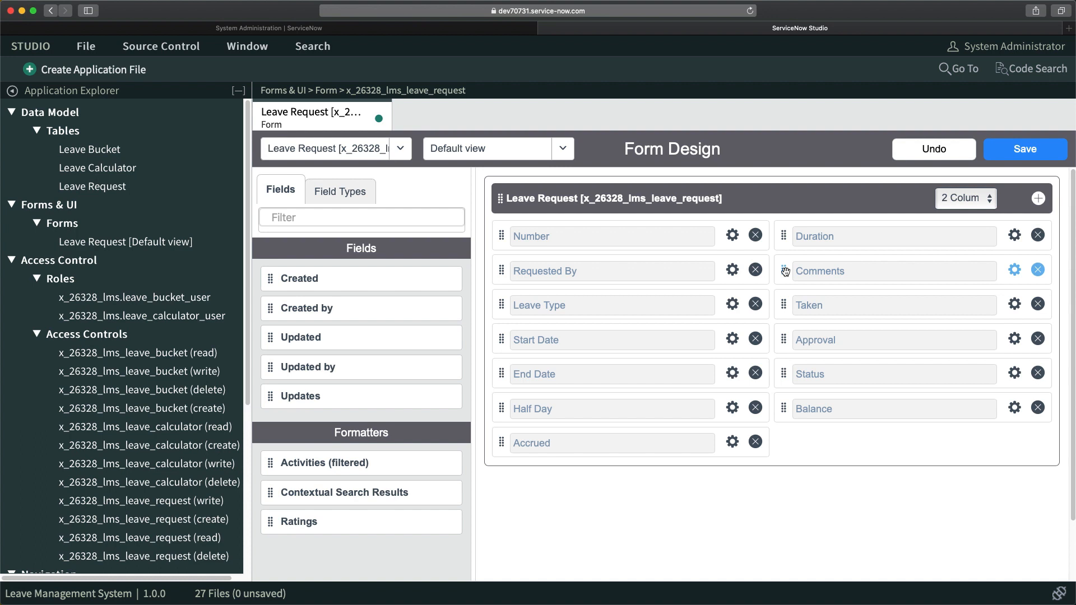
Step: Add a new section below the Leave Request fields, set it to 1 Column, and move Comments into it
{"action": "left_click", "coordinate": [1039, 199]}
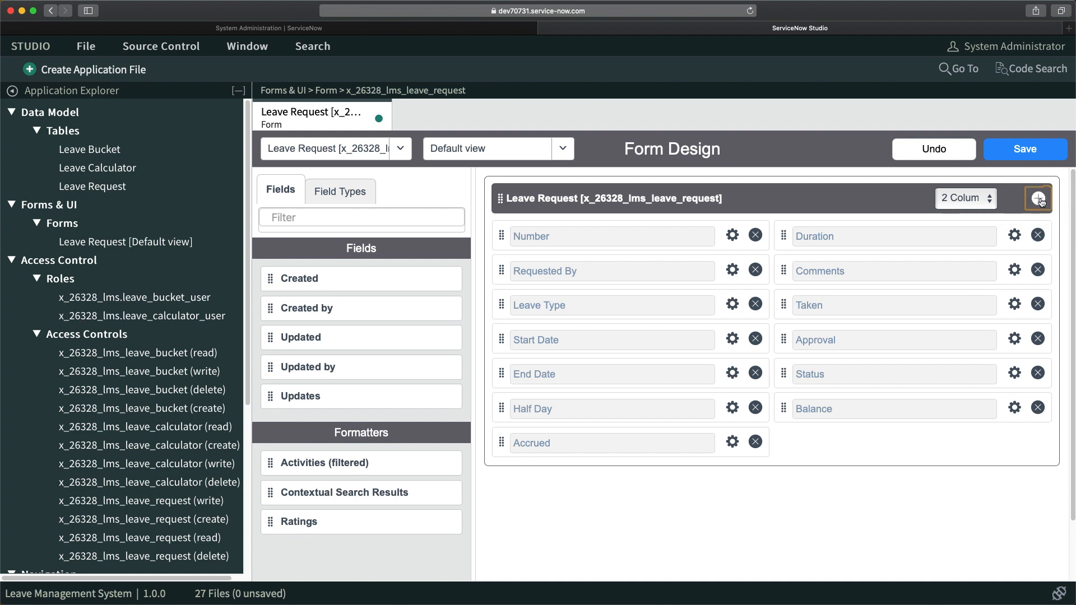
{"action": "left_click", "coordinate": [959, 493]}
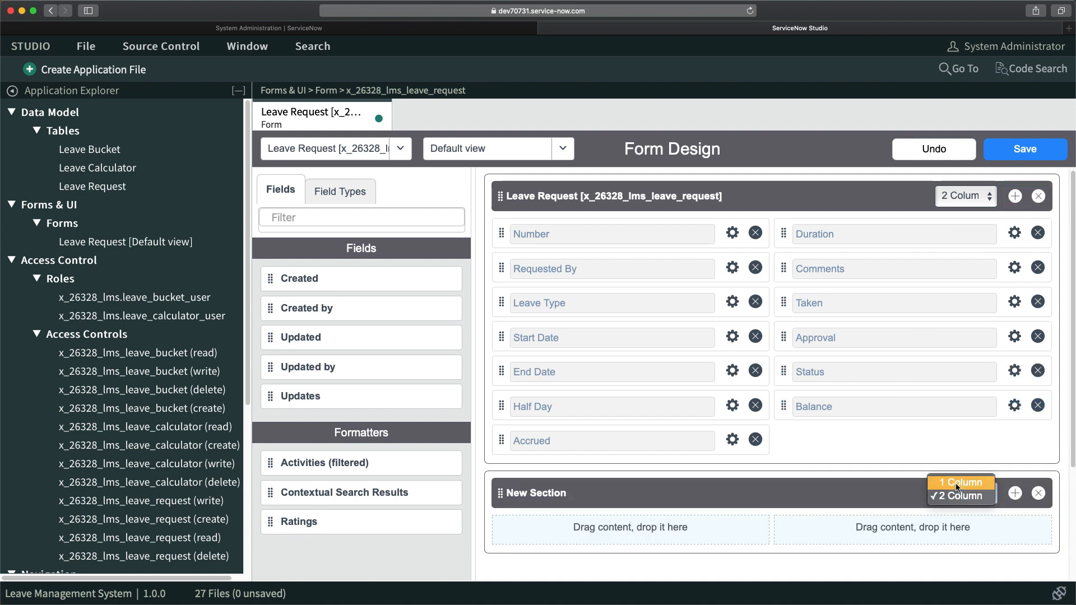
{"action": "left_click", "coordinate": [958, 483]}
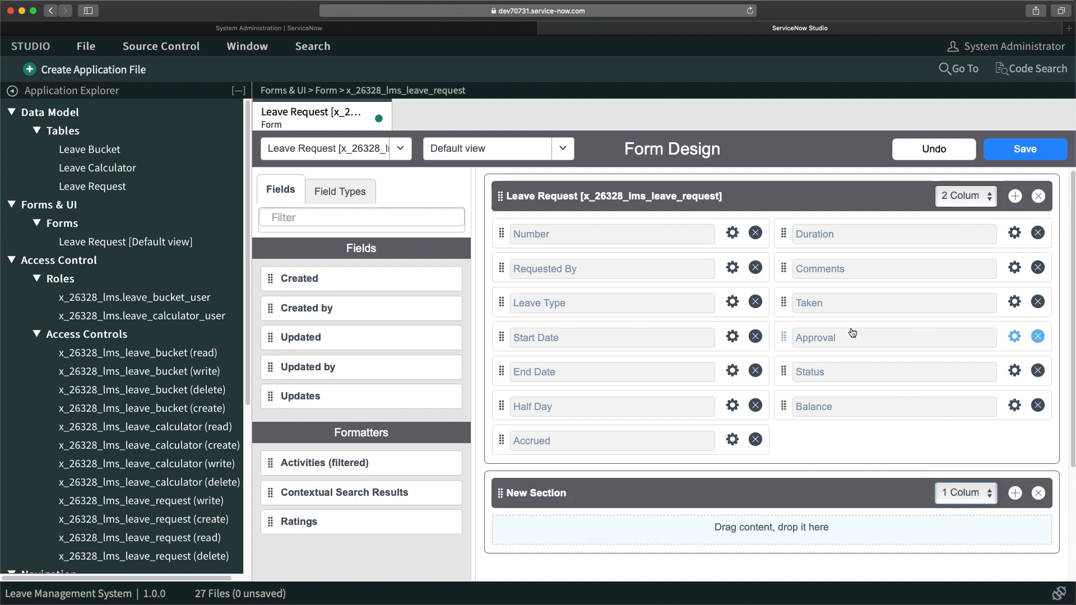
{"action": "left_click_drag", "start_coordinate": [784, 268], "coordinate": [603, 521]}
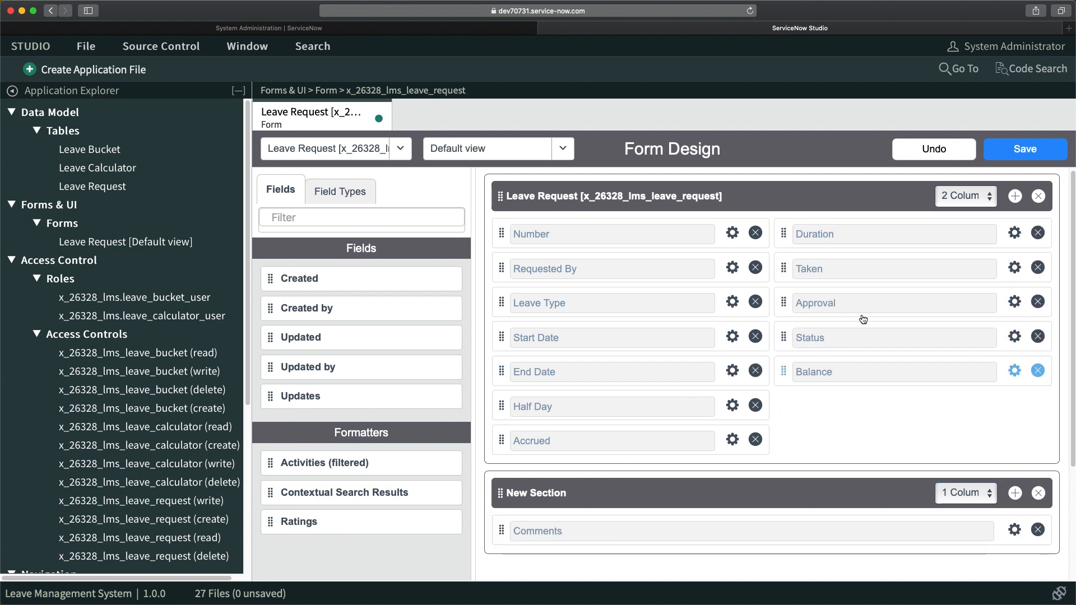
Step: Place Status and Approval at the top of the second column, insert Accrued between Duration and Taken, and save and close the form
{"action": "left_click_drag", "start_coordinate": [788, 304], "coordinate": [782, 230]}
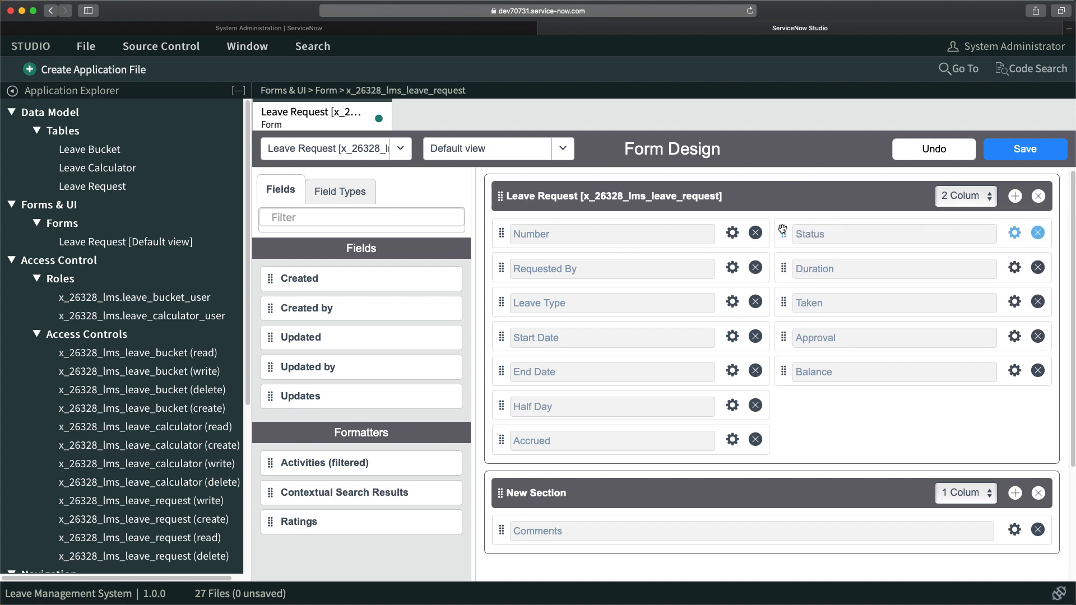
{"action": "left_click_drag", "start_coordinate": [784, 338], "coordinate": [784, 259]}
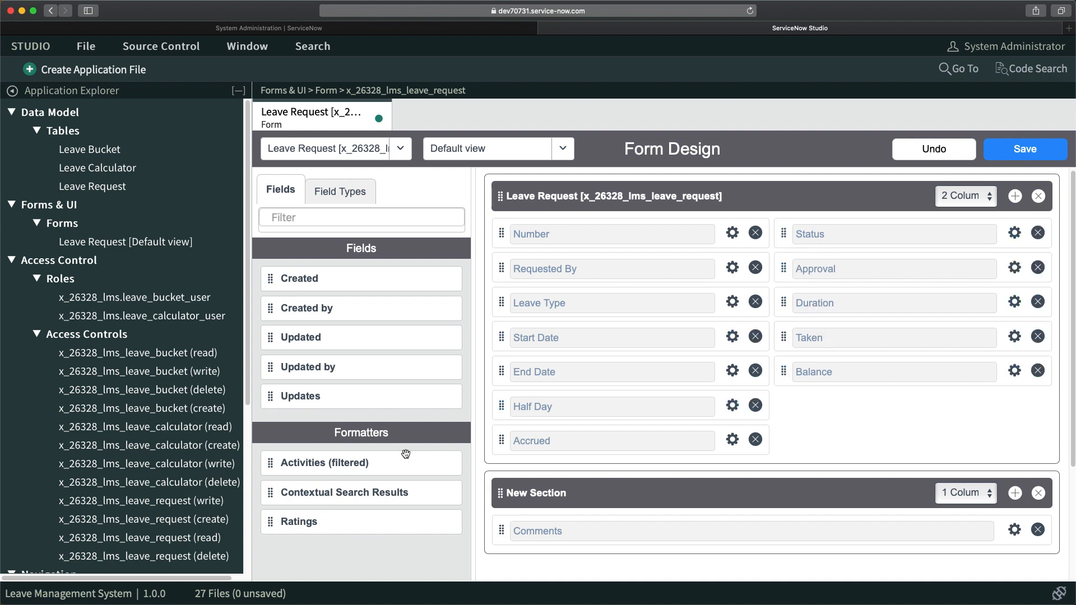
{"action": "left_click_drag", "start_coordinate": [498, 440], "coordinate": [790, 331]}
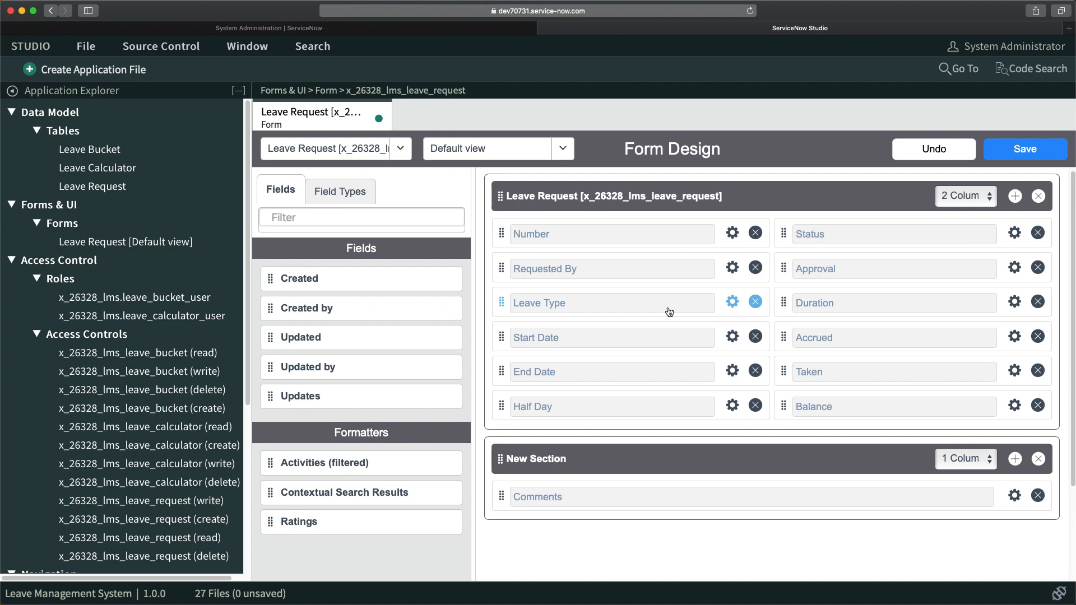
{"action": "left_click", "coordinate": [1017, 152]}
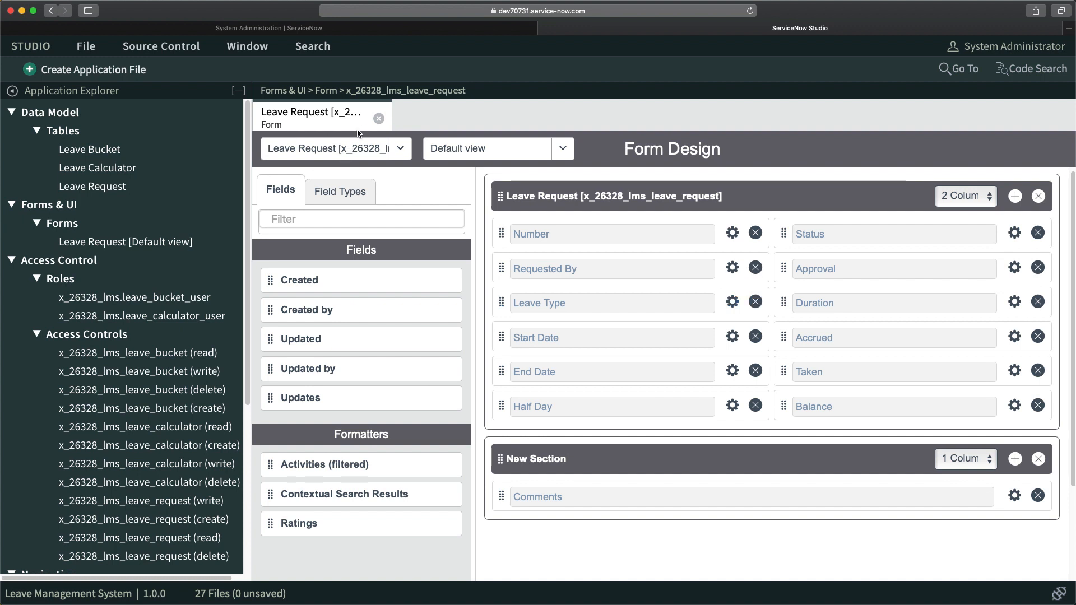
{"action": "left_click", "coordinate": [379, 119]}
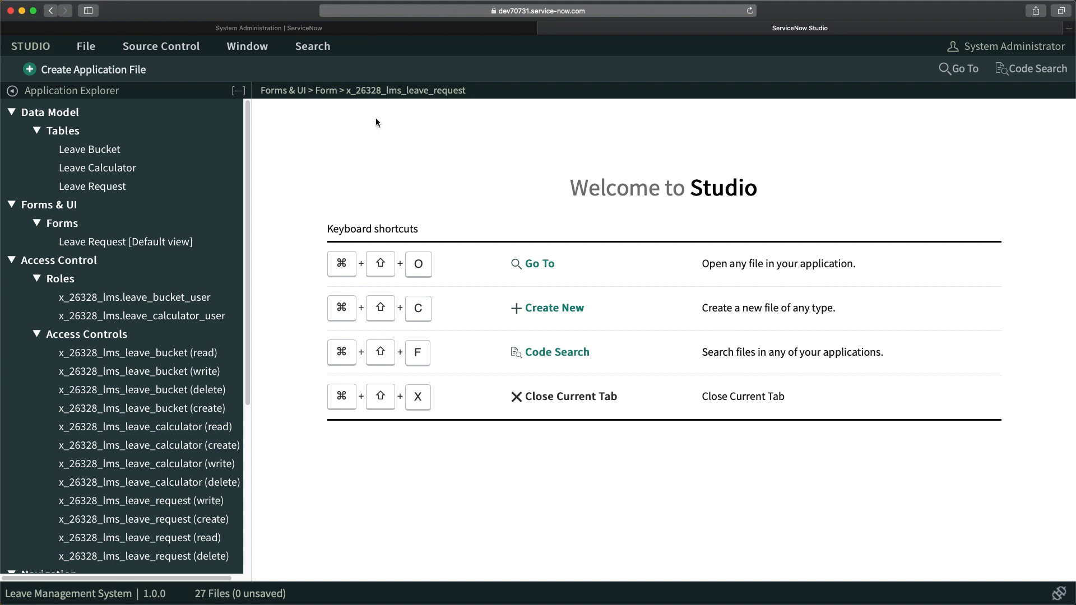
Step: Create a Form application file from Forms & UI for the Leave Bucket table
{"action": "left_click", "coordinate": [95, 71]}
{"action": "left_click", "coordinate": [208, 285]}
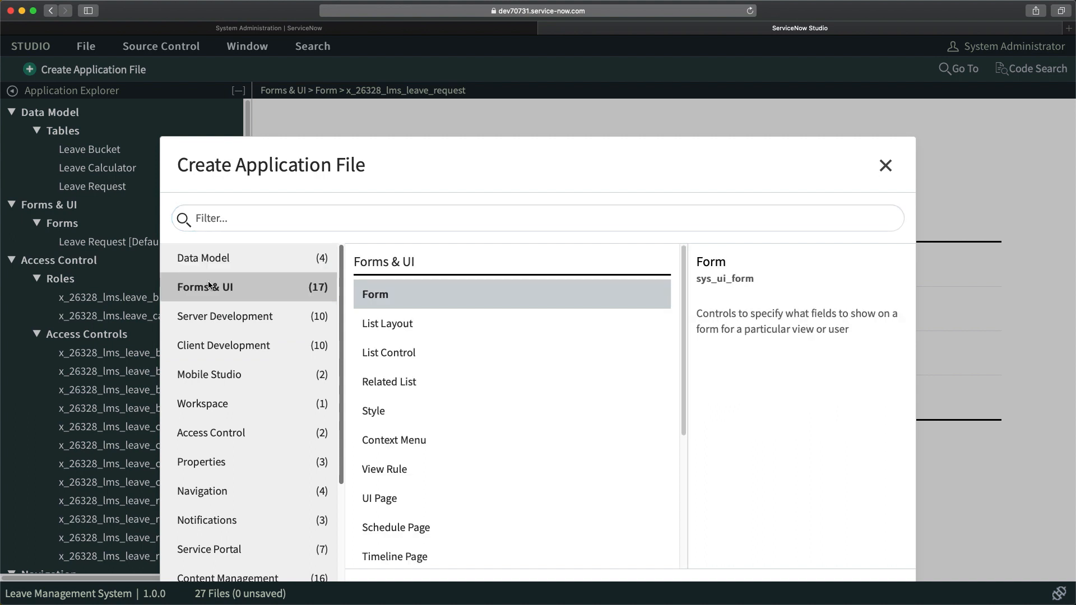
{"action": "double_click", "coordinate": [431, 300]}
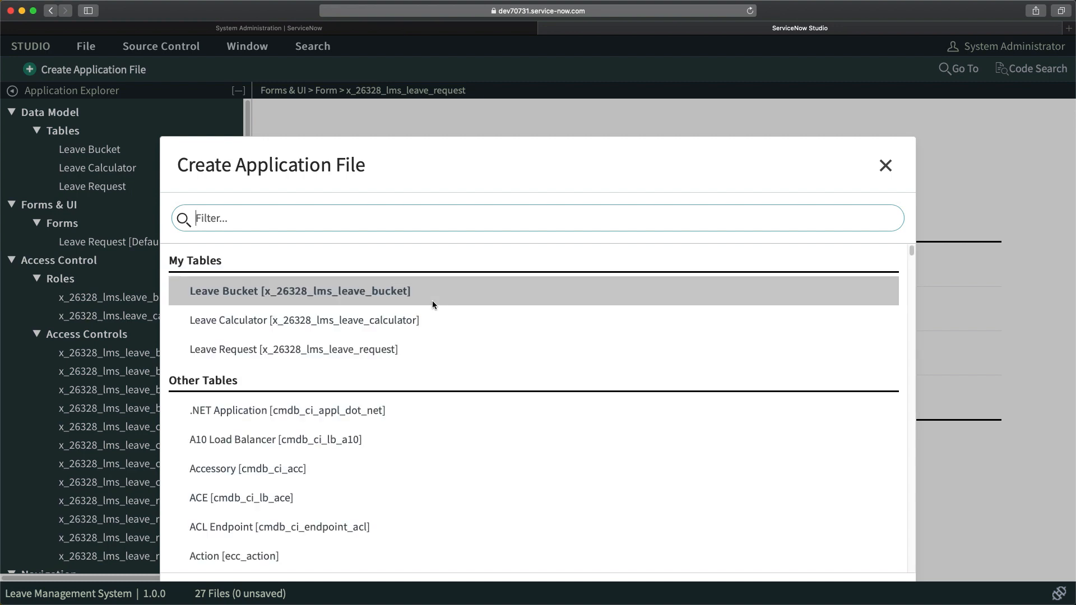
{"action": "left_click", "coordinate": [325, 292]}
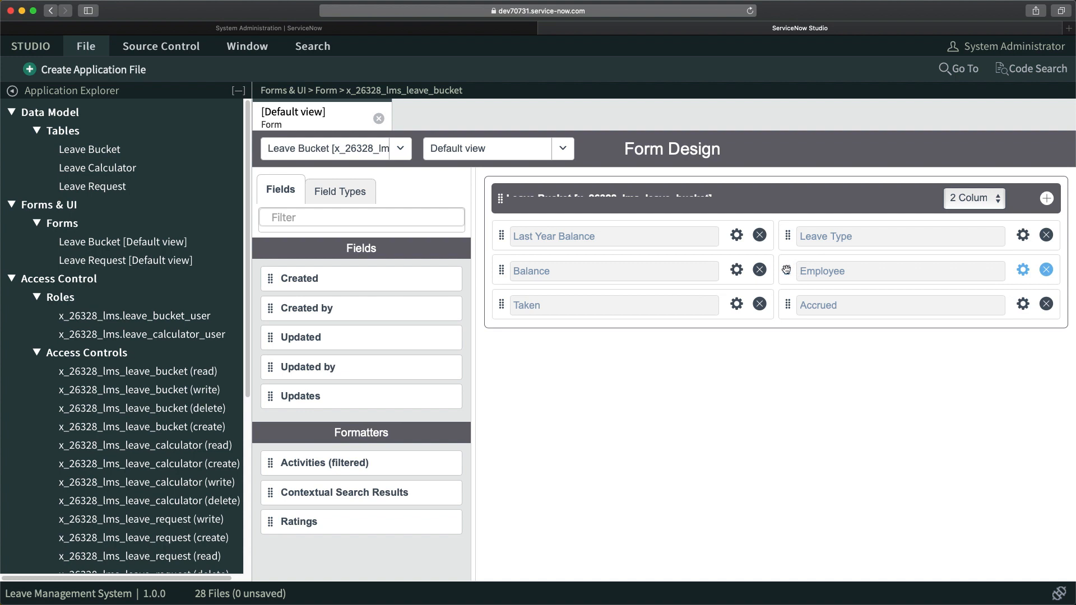
Step: Arrange Employee, Last Year Balance, Leave Type in the Leave Bucket form's first column and Accrued, Taken, Balance in the second; save and close the form
{"action": "left_click_drag", "start_coordinate": [788, 271], "coordinate": [495, 227]}
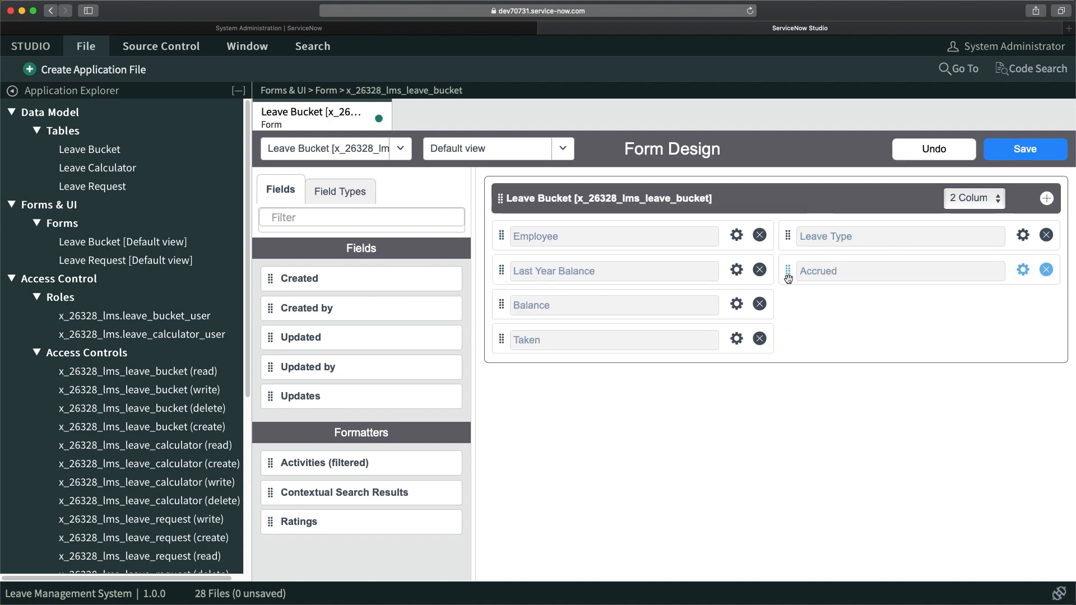
{"action": "left_click_drag", "start_coordinate": [499, 339], "coordinate": [785, 303]}
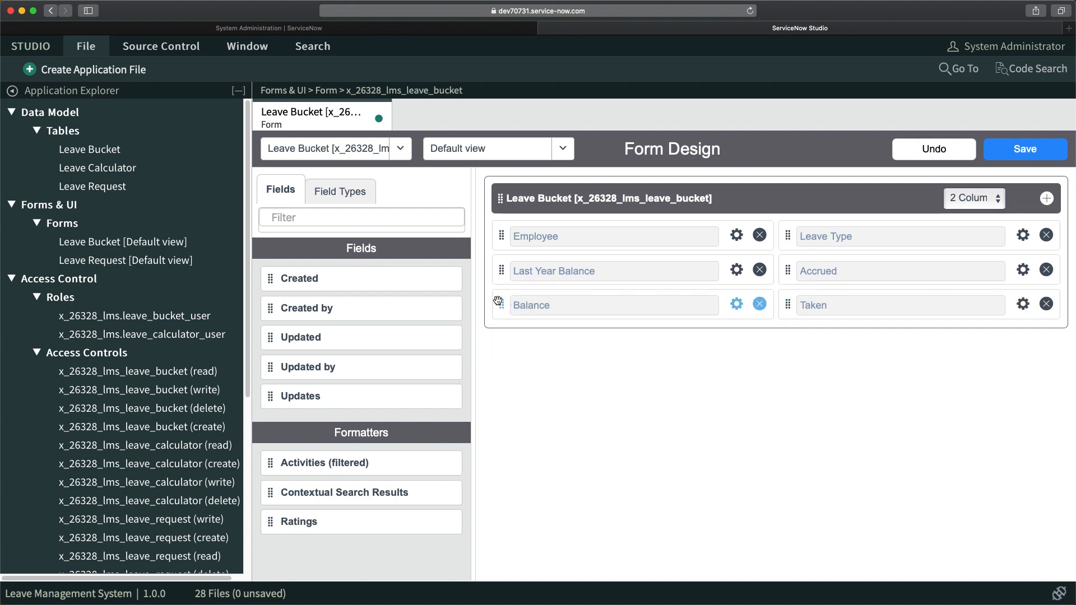
{"action": "left_click_drag", "start_coordinate": [502, 304], "coordinate": [792, 331]}
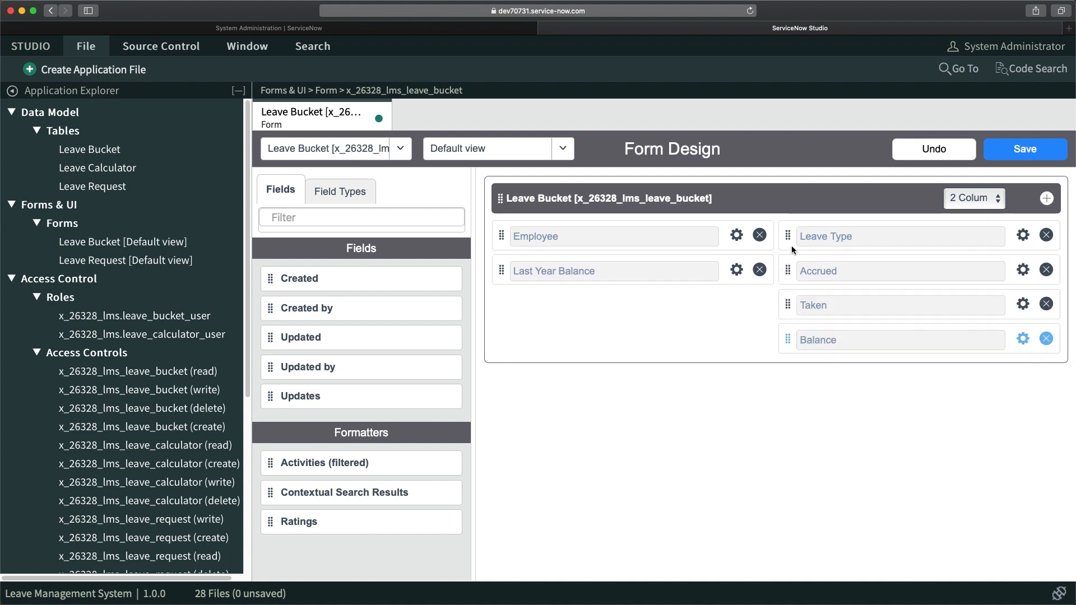
{"action": "left_click_drag", "start_coordinate": [787, 237], "coordinate": [508, 303]}
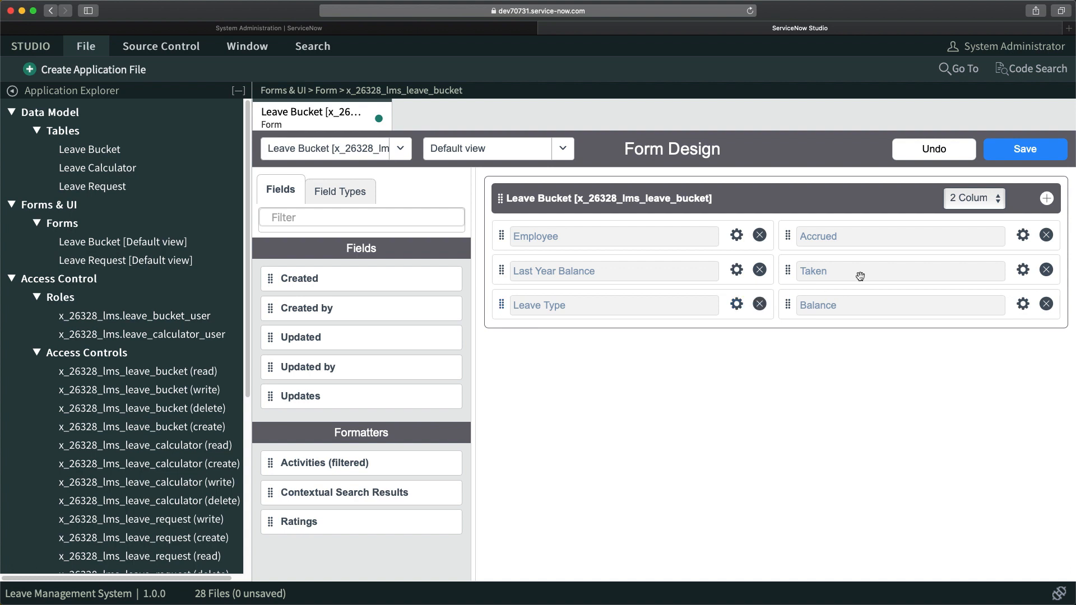
{"action": "left_click", "coordinate": [1011, 157]}
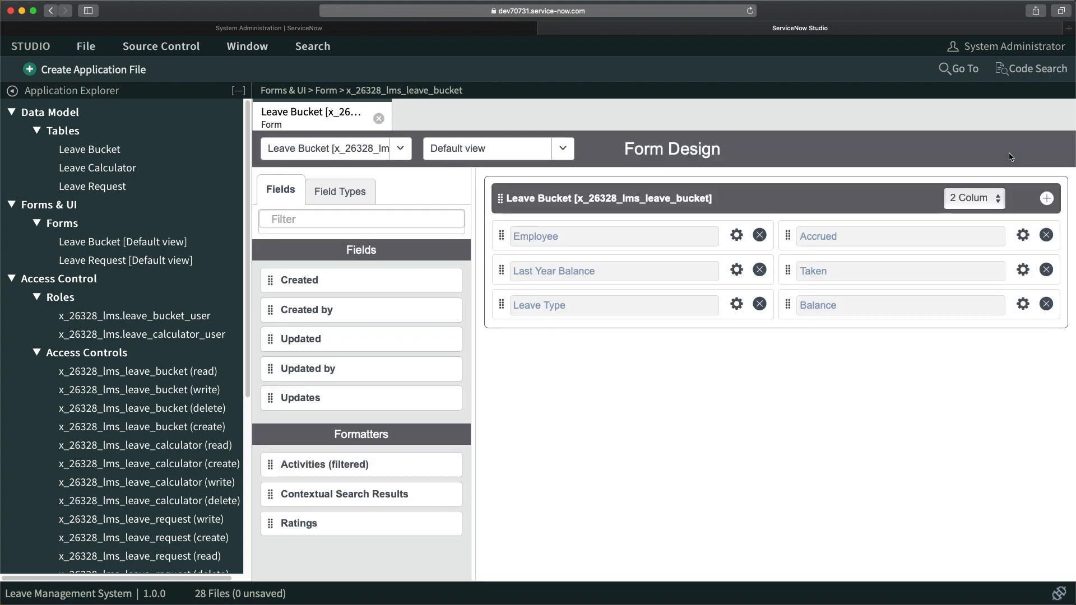
{"action": "left_click", "coordinate": [379, 118]}
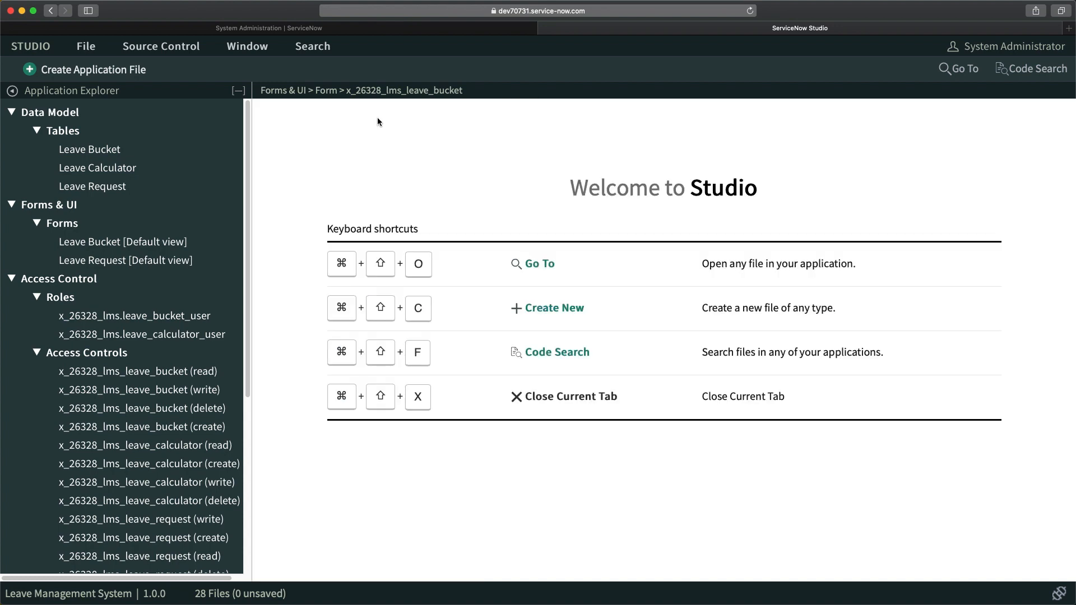
Step: Create a Form application file from Forms & UI for the Leave Calculator table
{"action": "left_click", "coordinate": [90, 70]}
{"action": "left_click", "coordinate": [227, 288]}
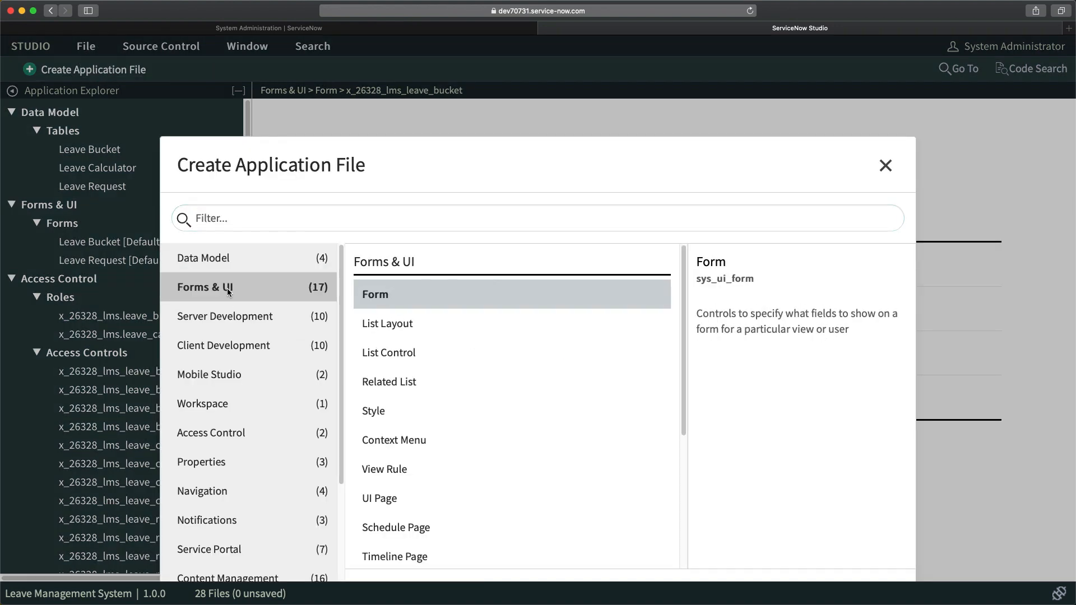
{"action": "double_click", "coordinate": [403, 288]}
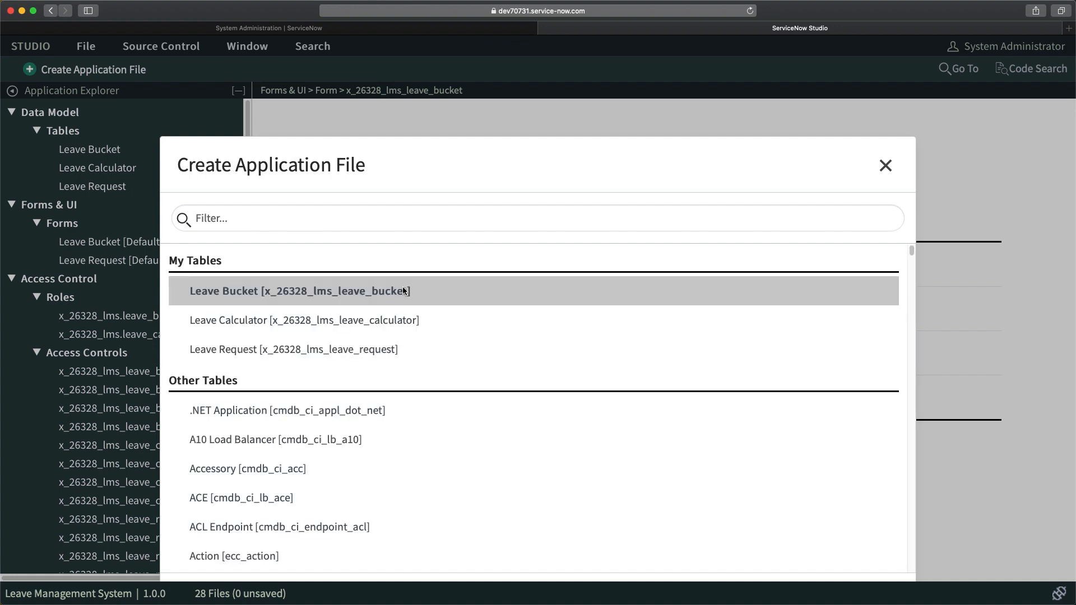
{"action": "double_click", "coordinate": [321, 321]}
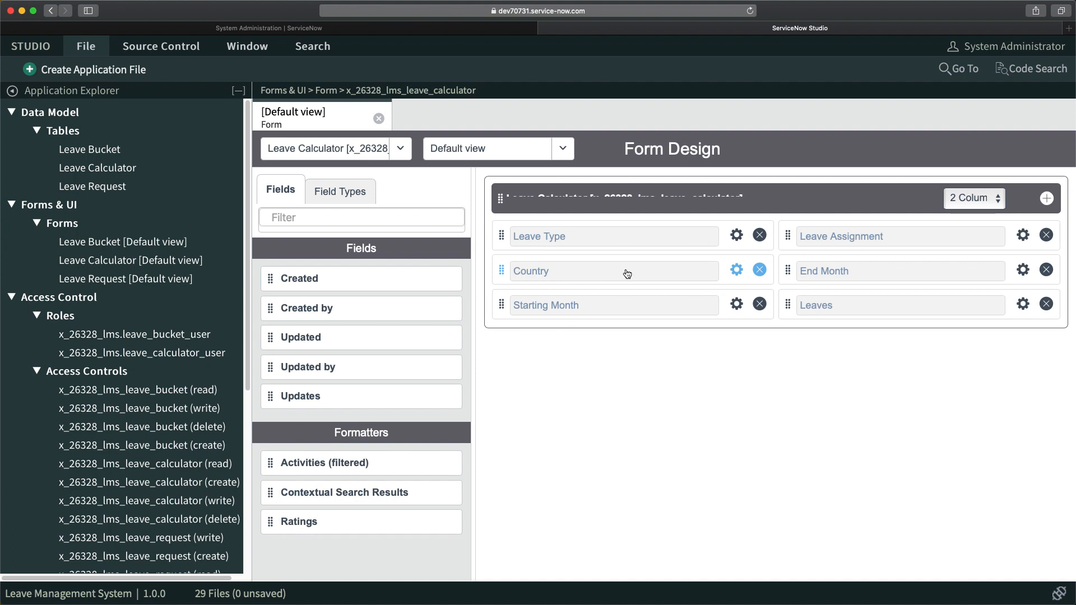
Step: Arrange Leave Assignment, Starting Month, End Month in the Leave Calculator form's first column and Leave Type, Country, Leaves in the second; save the form
{"action": "left_click_drag", "start_coordinate": [788, 236], "coordinate": [507, 231]}
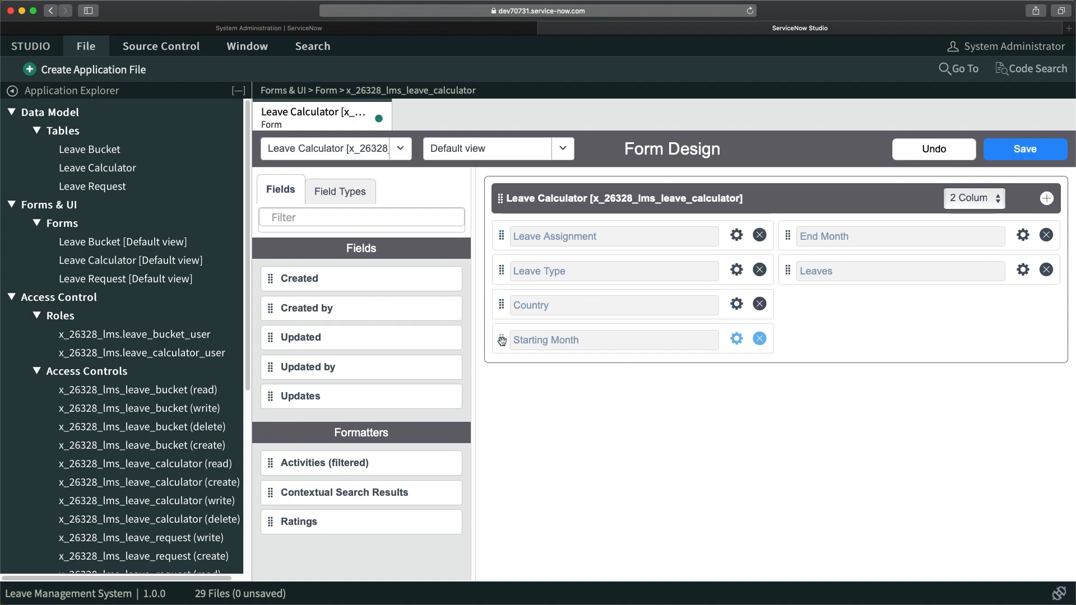
{"action": "left_click_drag", "start_coordinate": [502, 340], "coordinate": [503, 265]}
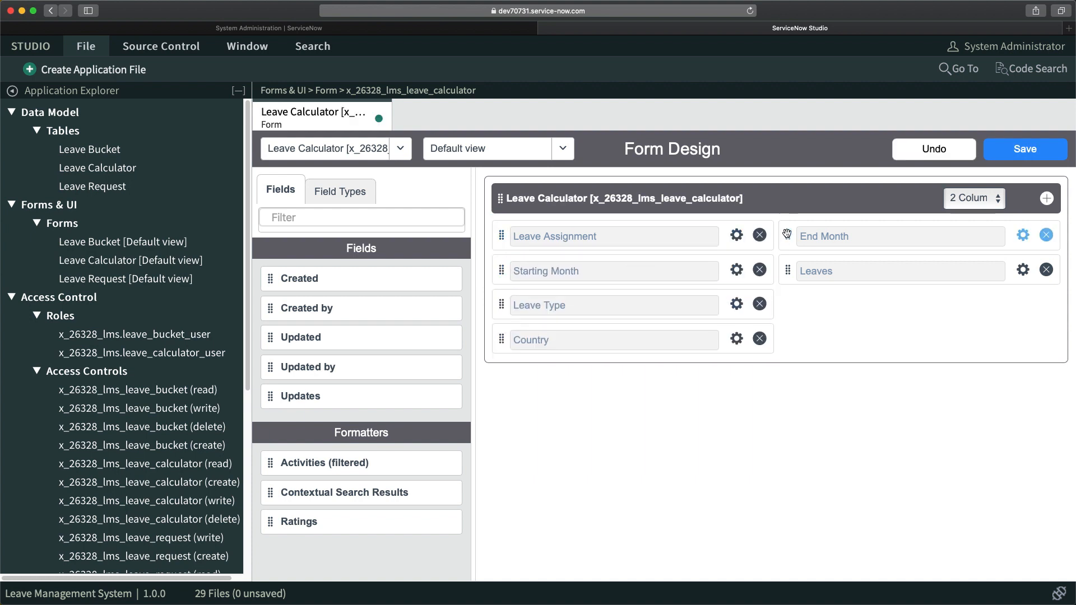
{"action": "left_click_drag", "start_coordinate": [788, 236], "coordinate": [500, 292]}
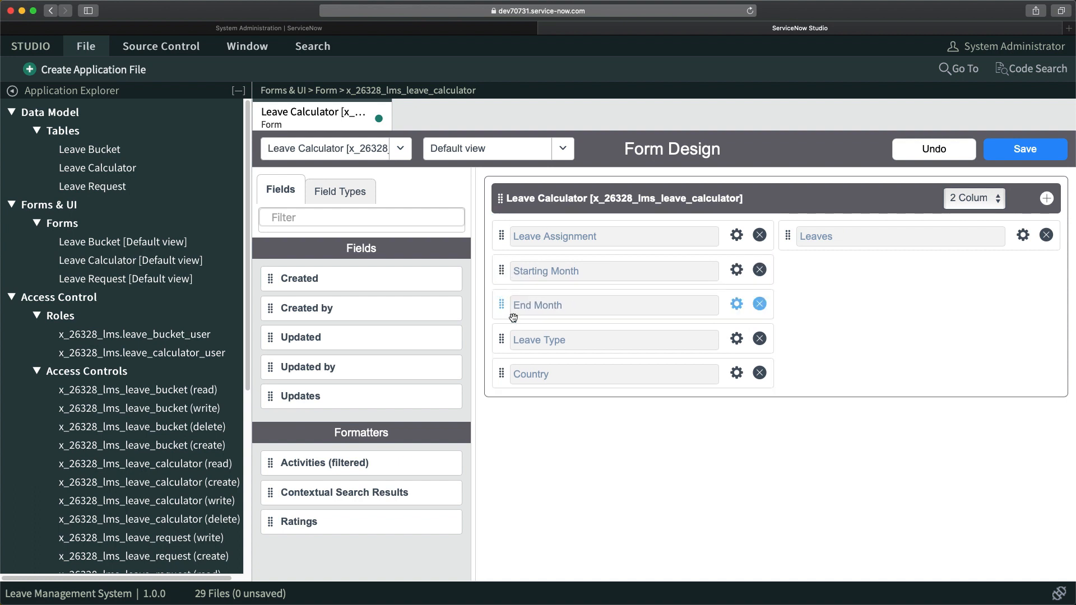
{"action": "left_click_drag", "start_coordinate": [498, 341], "coordinate": [794, 228]}
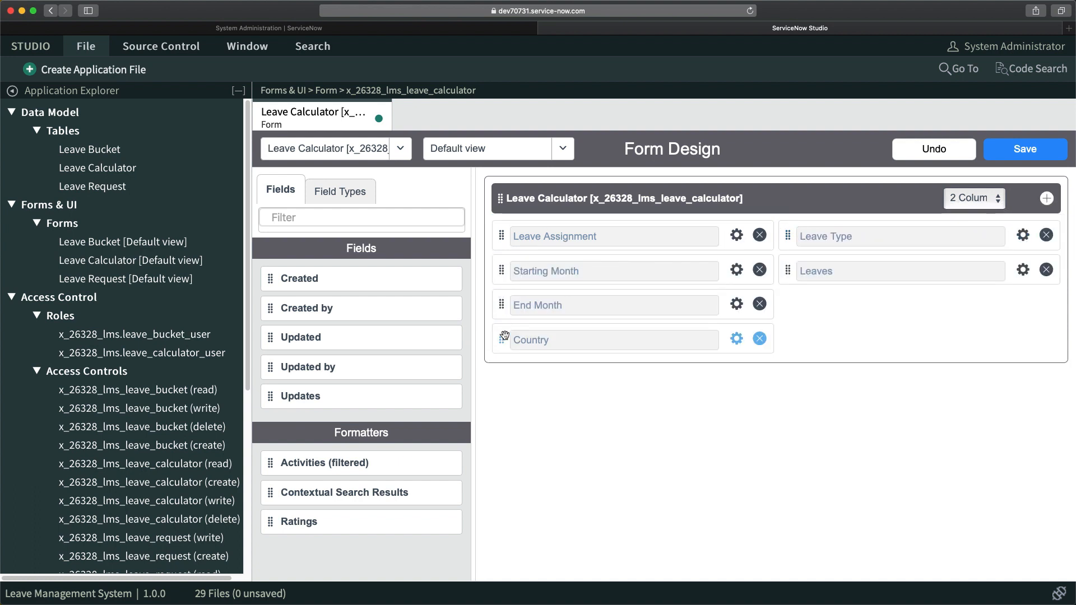
{"action": "left_click_drag", "start_coordinate": [501, 339], "coordinate": [790, 261]}
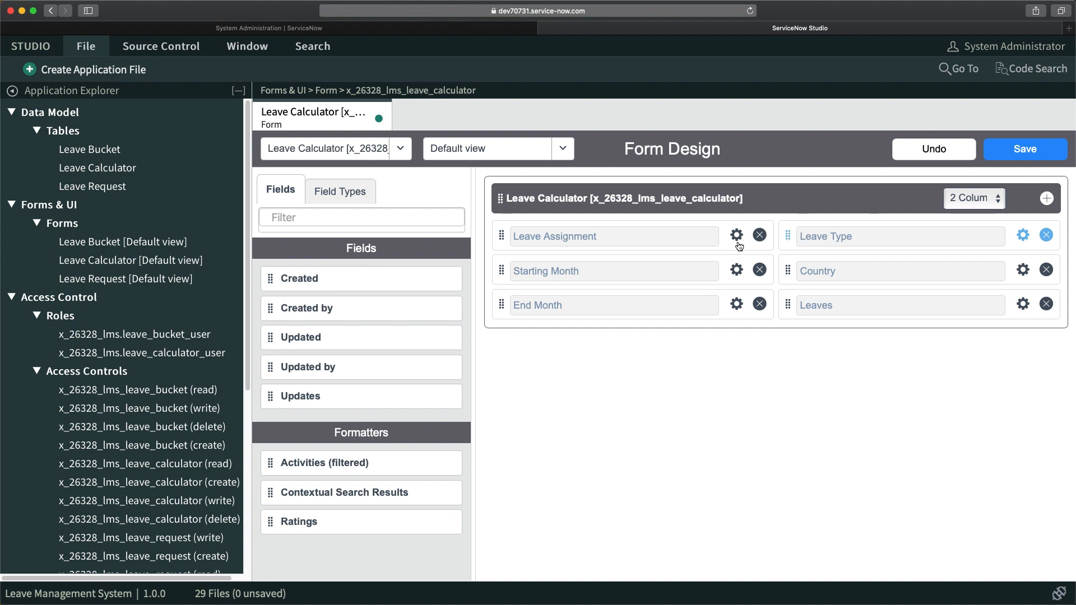
{"action": "left_click", "coordinate": [1019, 157]}
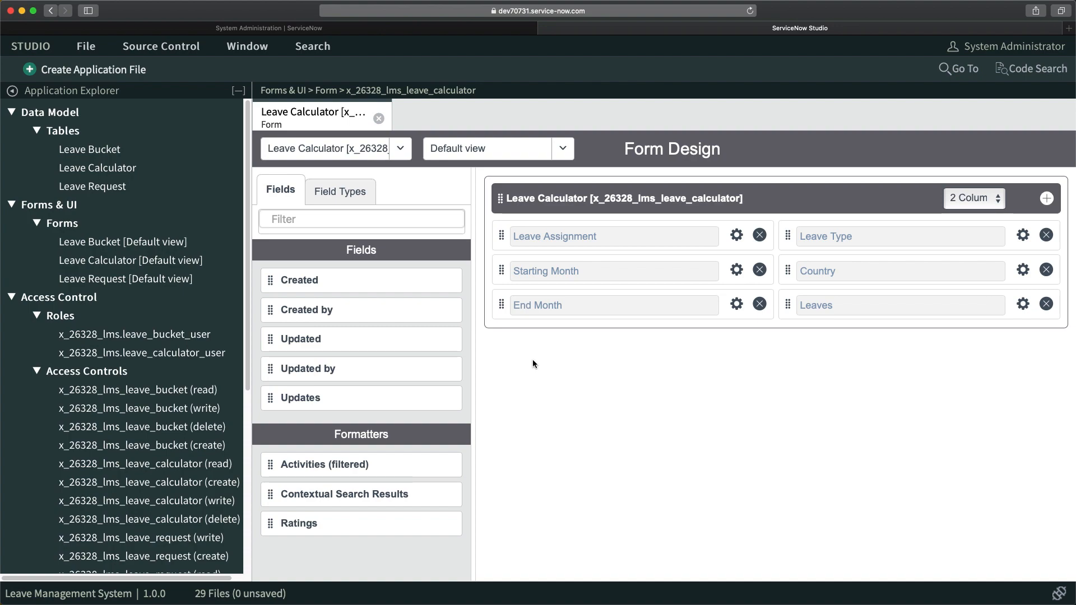
Step: Switch to the main ServiceNow page, reload it, and filter the navigator by "leave"
{"action": "left_click", "coordinate": [231, 28]}
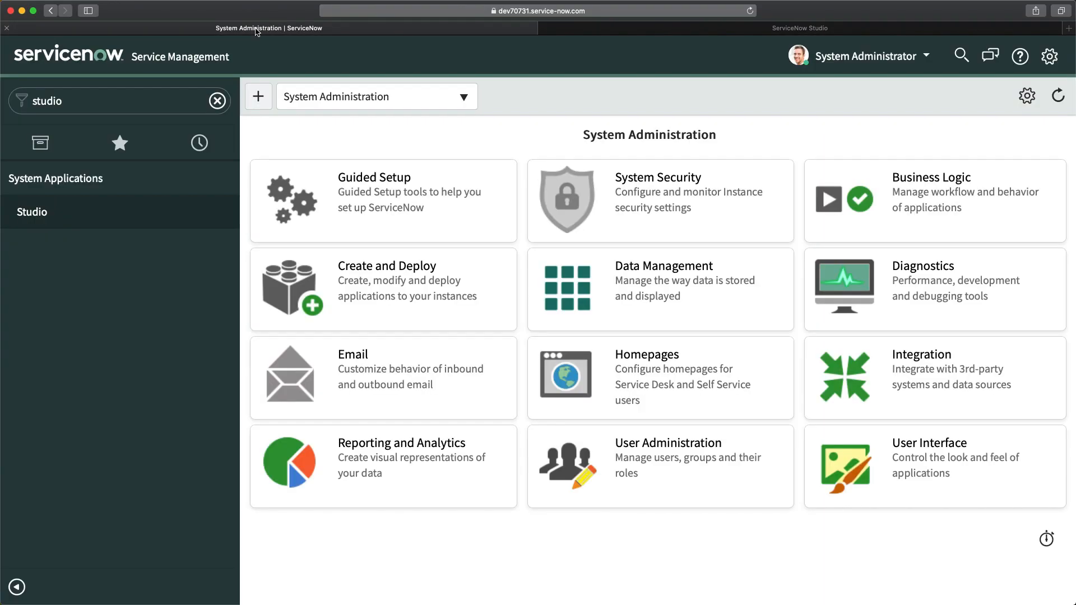
{"action": "left_click", "coordinate": [750, 11]}
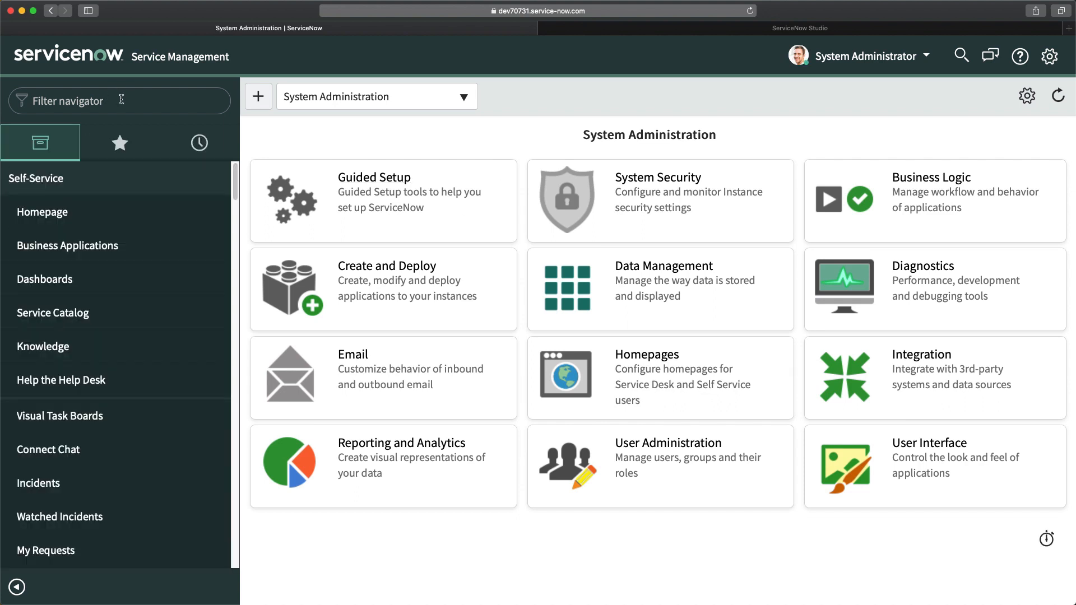
{"action": "left_click", "coordinate": [121, 99]}
{"action": "type", "text": "le"}
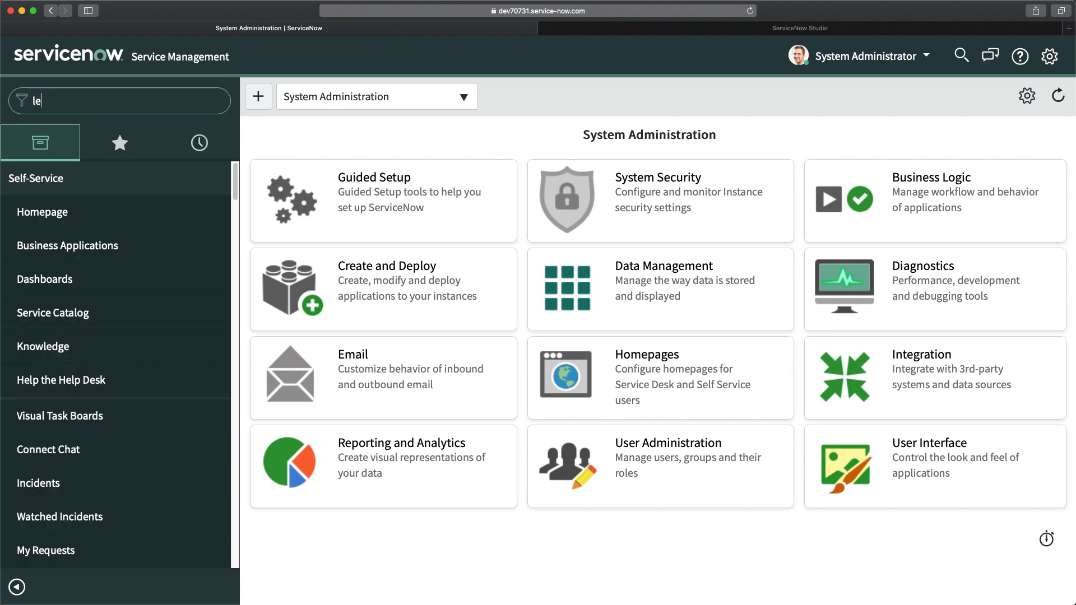
{"action": "type", "text": "ave"}
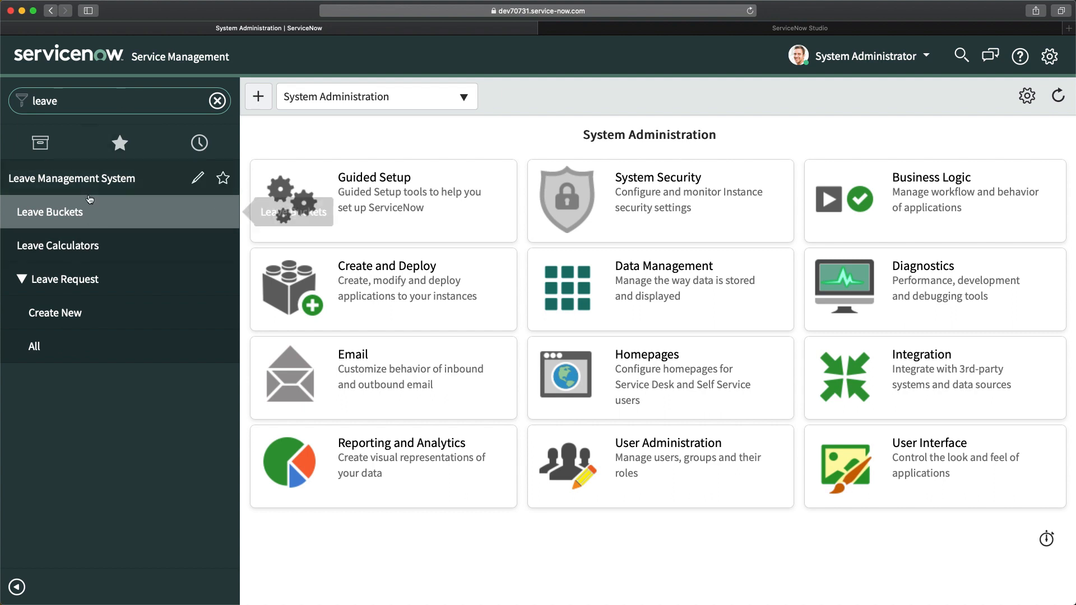
Step: View the Leave Buckets, Leave Calculators and all Leave Requests record lists of the Leave Management System
{"action": "left_click", "coordinate": [49, 217]}
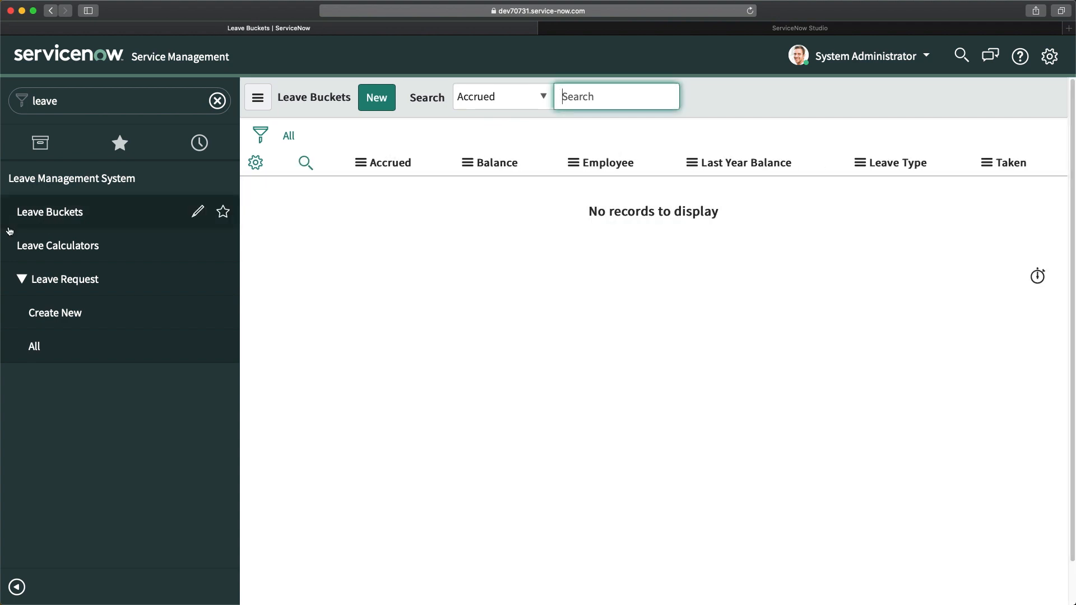
{"action": "left_click", "coordinate": [56, 251]}
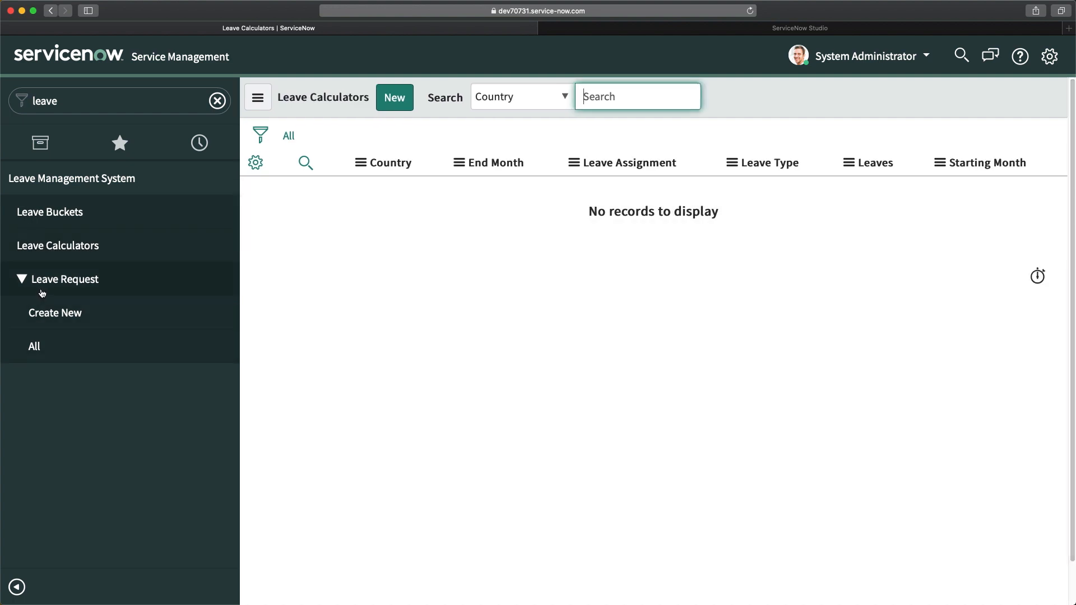
{"action": "left_click", "coordinate": [34, 345]}
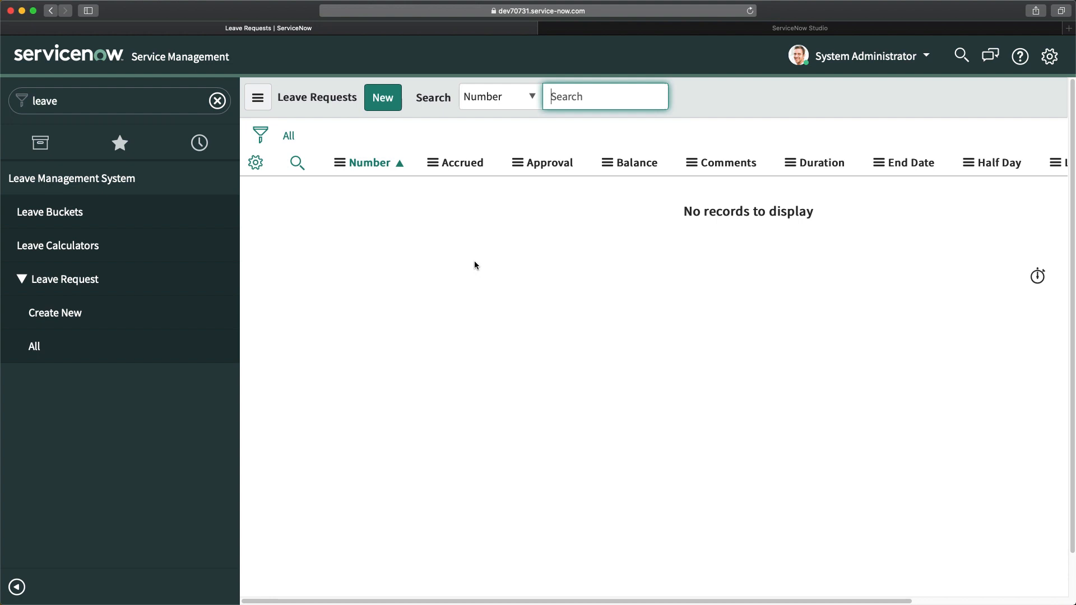
Step: Open a new Leave Request record and check the choices offered for Leave Type
{"action": "left_click", "coordinate": [61, 315]}
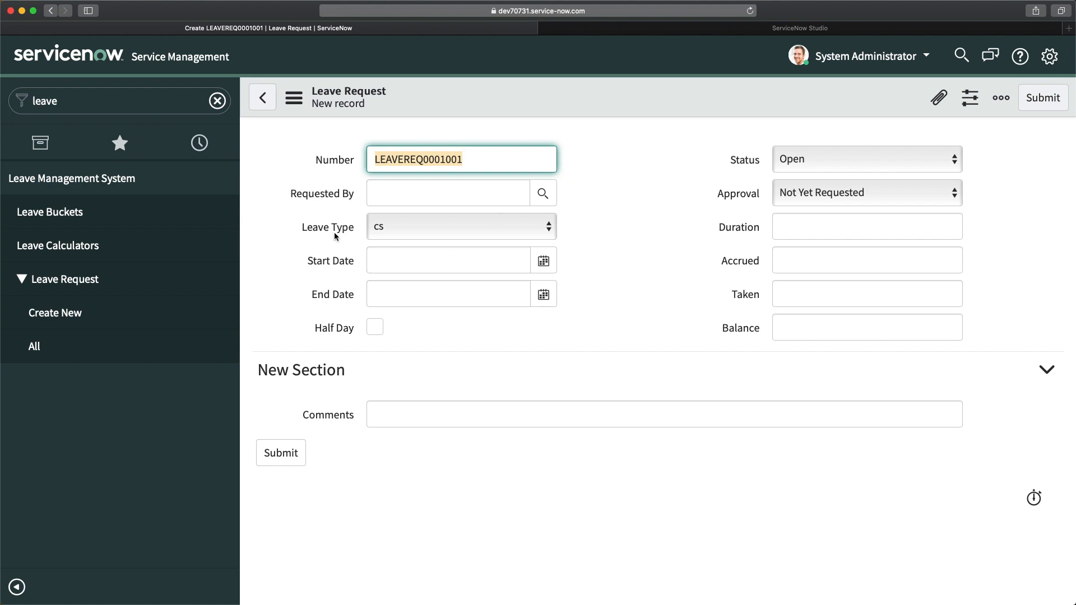
{"action": "left_click", "coordinate": [408, 226]}
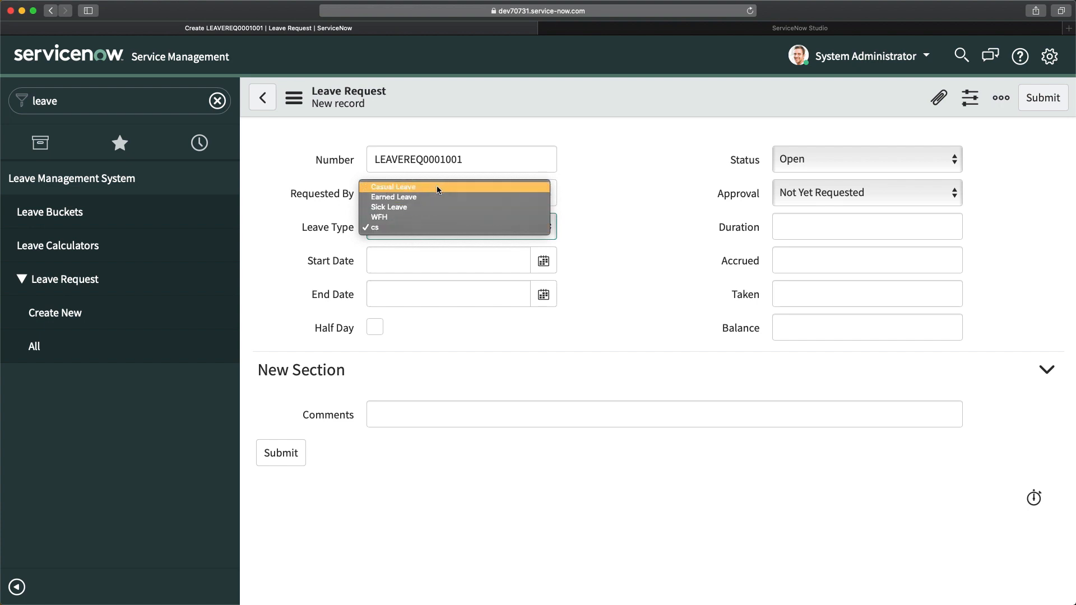
{"action": "left_click", "coordinate": [319, 244]}
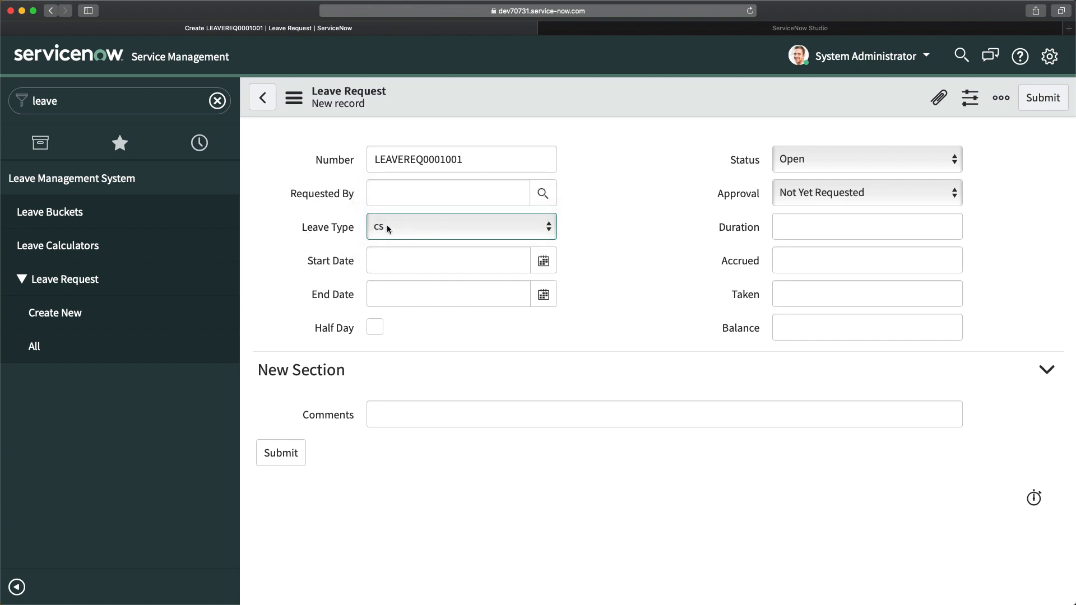
{"action": "left_click", "coordinate": [388, 228]}
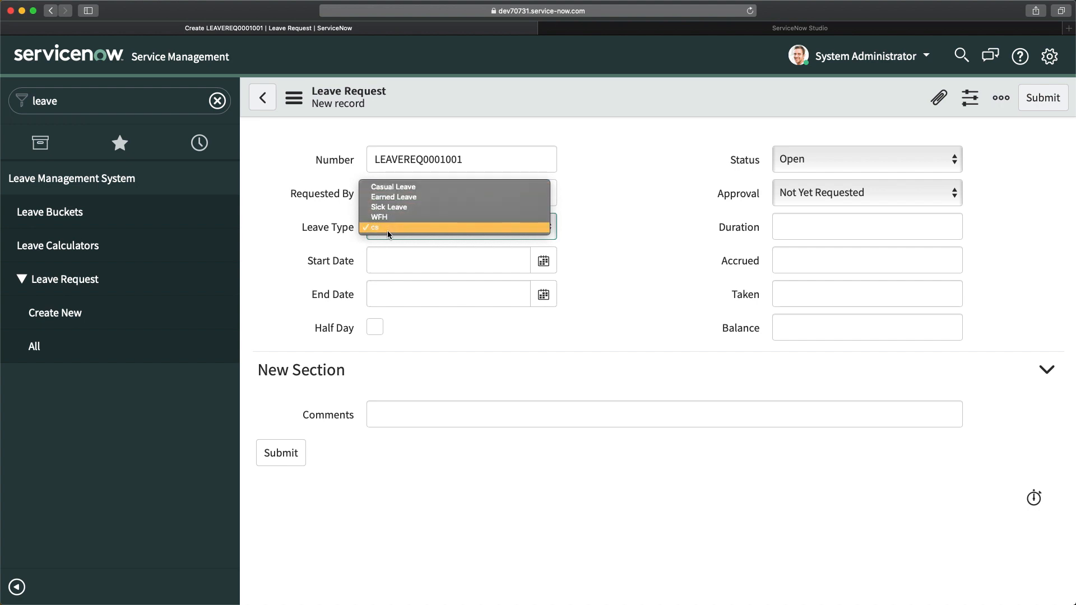
{"action": "left_click", "coordinate": [302, 258]}
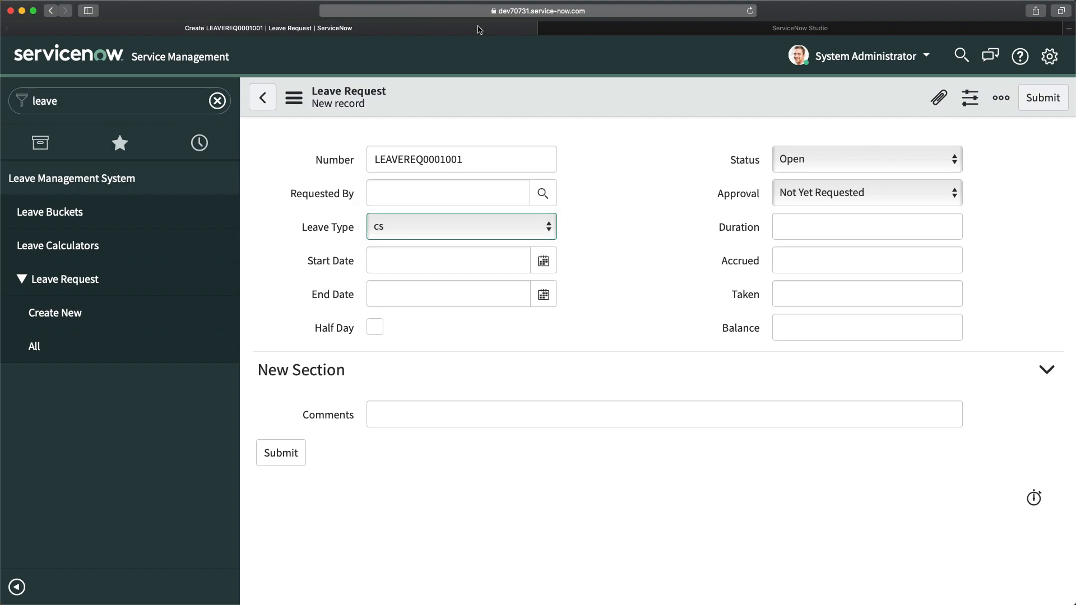
Step: Switch to ServiceNow Studio, open the Leave Request table in place of the Leave Calculator form, and open its Leave Type column definition
{"action": "left_click", "coordinate": [616, 32]}
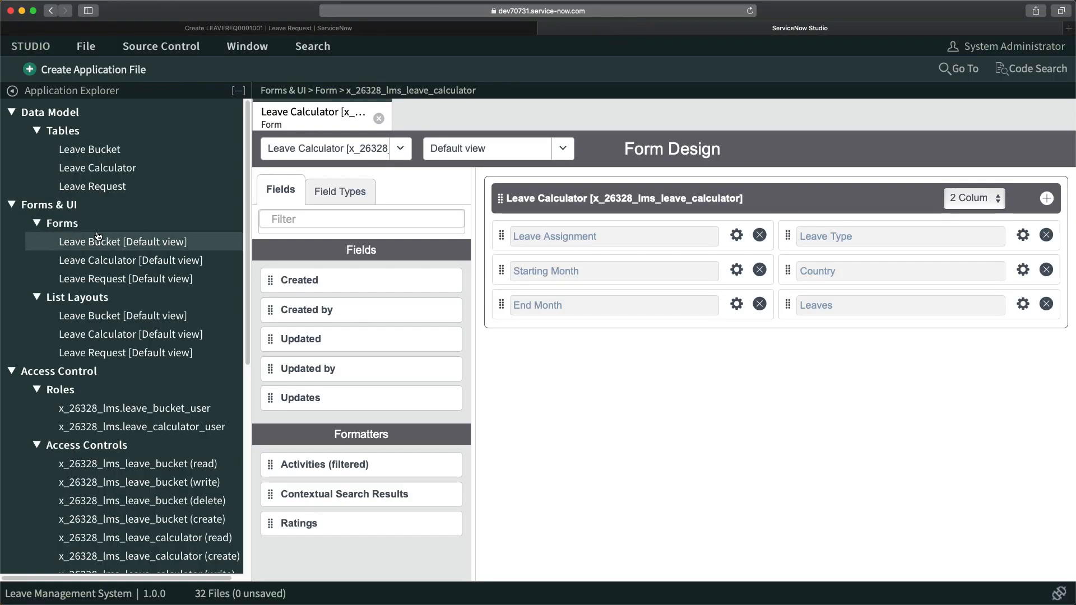
{"action": "scroll", "coordinate": [129, 233], "scroll_direction": "down", "scroll_amount": 4}
{"action": "scroll", "coordinate": [131, 233], "scroll_direction": "up", "scroll_amount": 4}
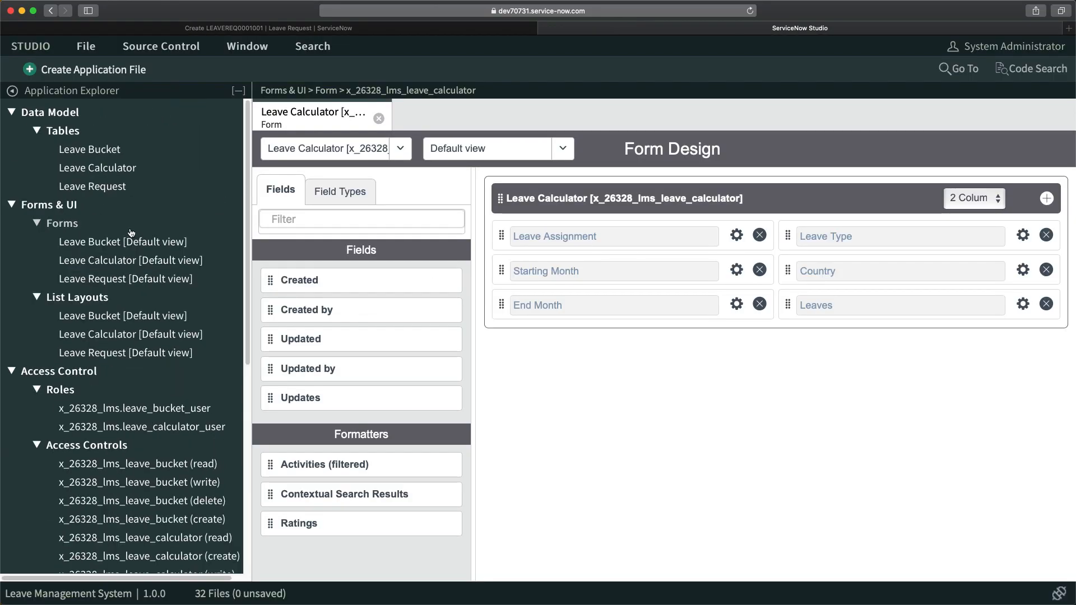
{"action": "left_click", "coordinate": [109, 186]}
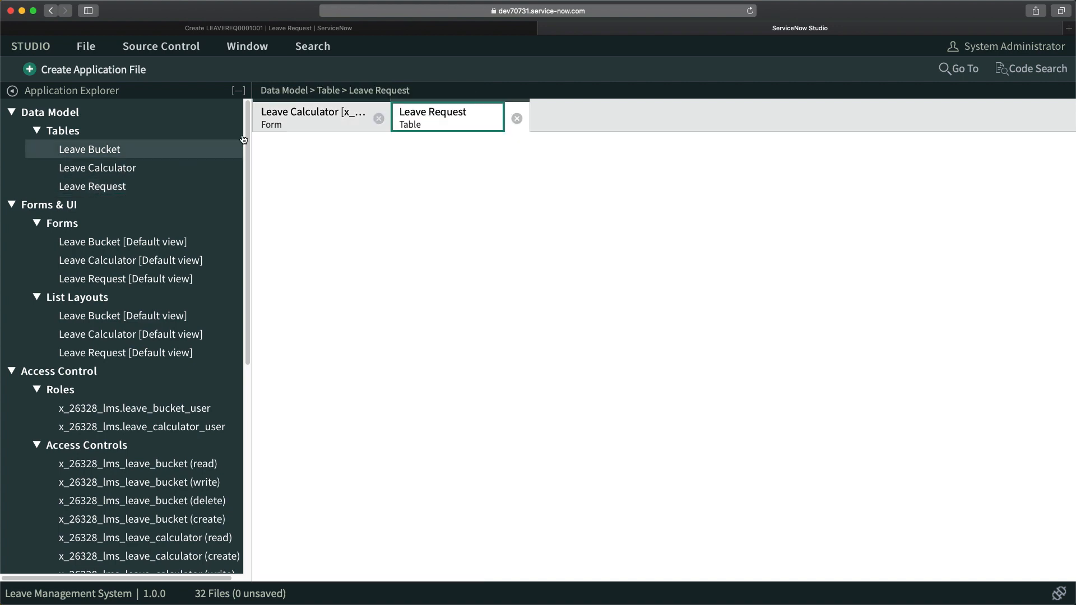
{"action": "left_click", "coordinate": [379, 118]}
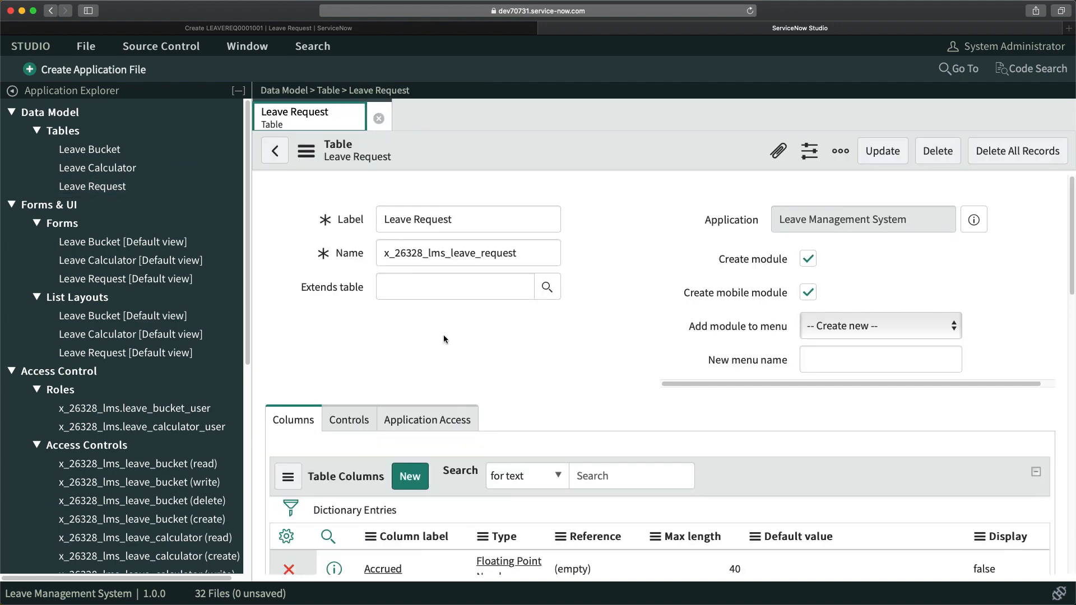
{"action": "scroll", "coordinate": [521, 354], "scroll_direction": "down", "scroll_amount": 10}
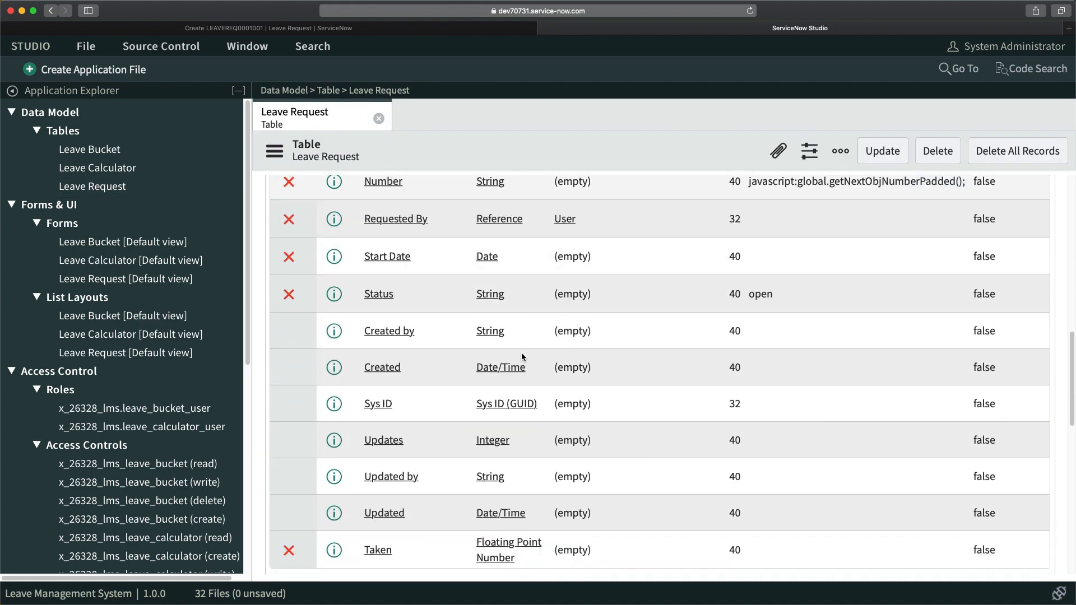
{"action": "scroll", "coordinate": [521, 357], "scroll_direction": "up", "scroll_amount": 5}
{"action": "scroll", "coordinate": [520, 356], "scroll_direction": "up", "scroll_amount": 3}
{"action": "scroll", "coordinate": [517, 355], "scroll_direction": "down", "scroll_amount": 3}
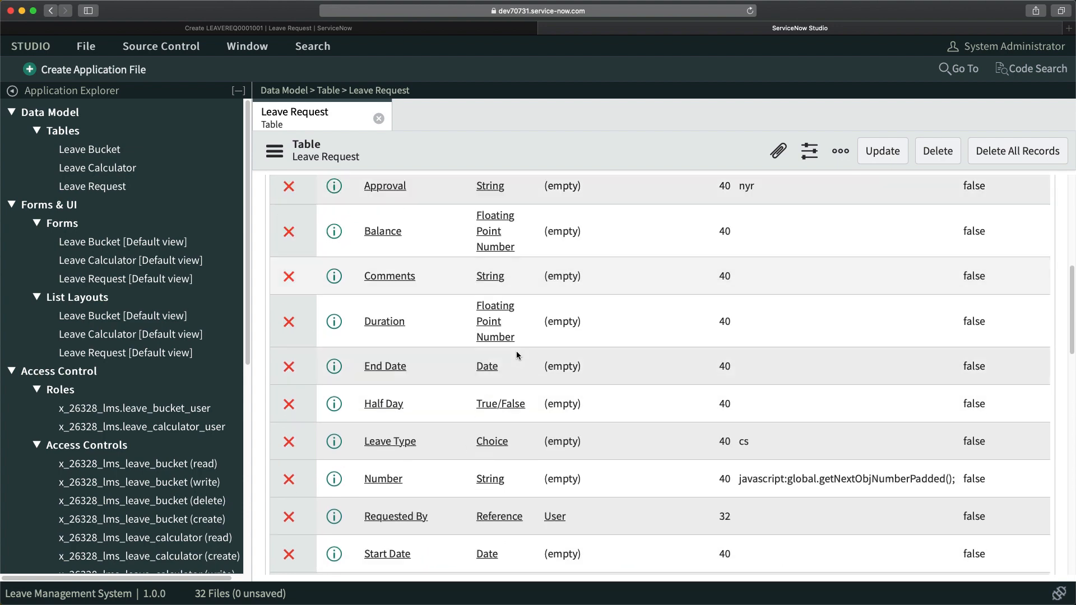
{"action": "scroll", "coordinate": [516, 355], "scroll_direction": "down", "scroll_amount": 3}
{"action": "left_click", "coordinate": [395, 342]}
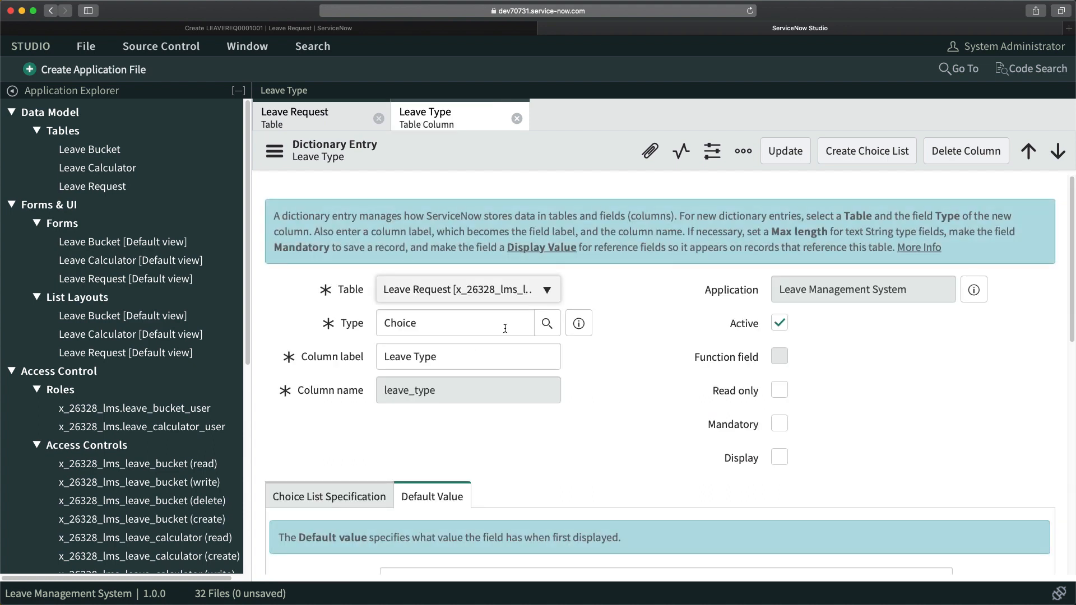
Step: Check the Leave Type choice values, set the column's default value to cl, and save the dictionary entry
{"action": "scroll", "coordinate": [505, 329], "scroll_direction": "down", "scroll_amount": 10}
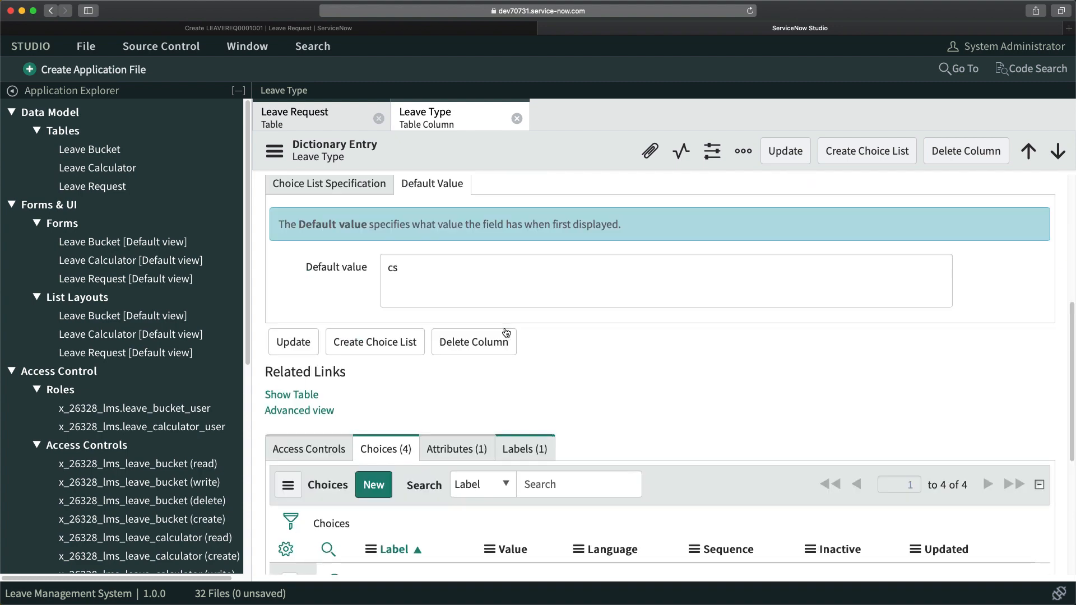
{"action": "scroll", "coordinate": [499, 359], "scroll_direction": "down", "scroll_amount": 3}
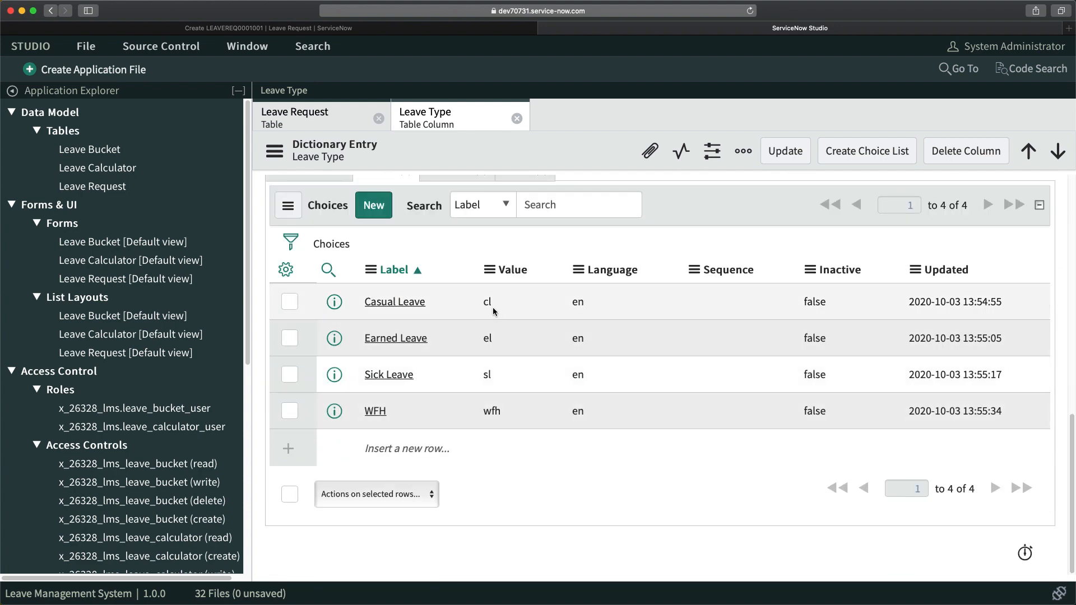
{"action": "scroll", "coordinate": [487, 314], "scroll_direction": "up", "scroll_amount": 7}
{"action": "left_click", "coordinate": [412, 365]}
{"action": "key", "text": "BackSpace"}
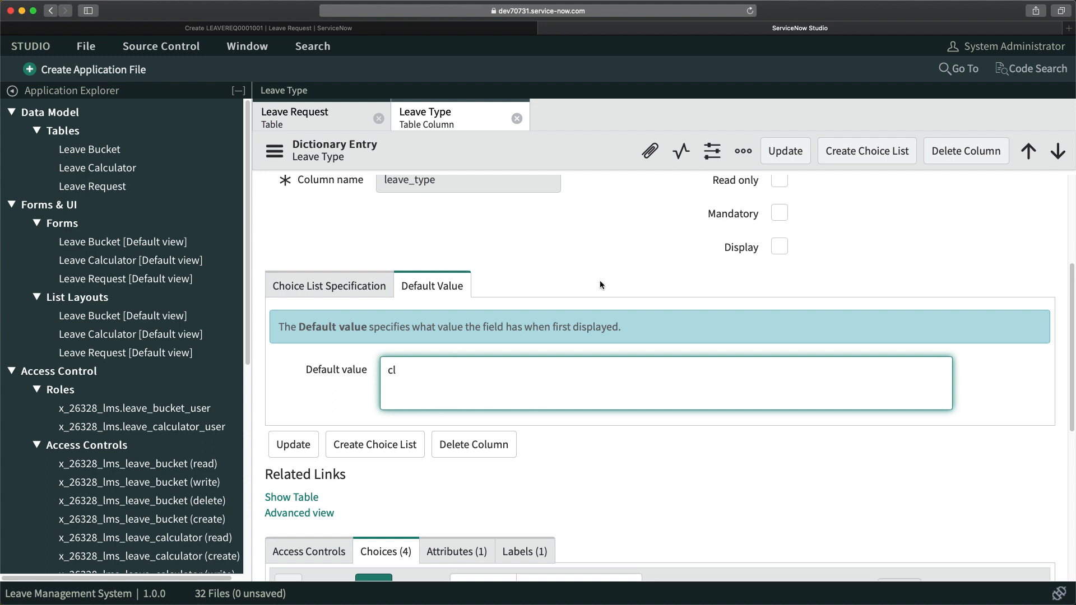
{"action": "type", "text": "l"}
{"action": "left_click", "coordinate": [611, 210]}
{"action": "right_click", "coordinate": [577, 154]}
{"action": "left_click", "coordinate": [597, 168]}
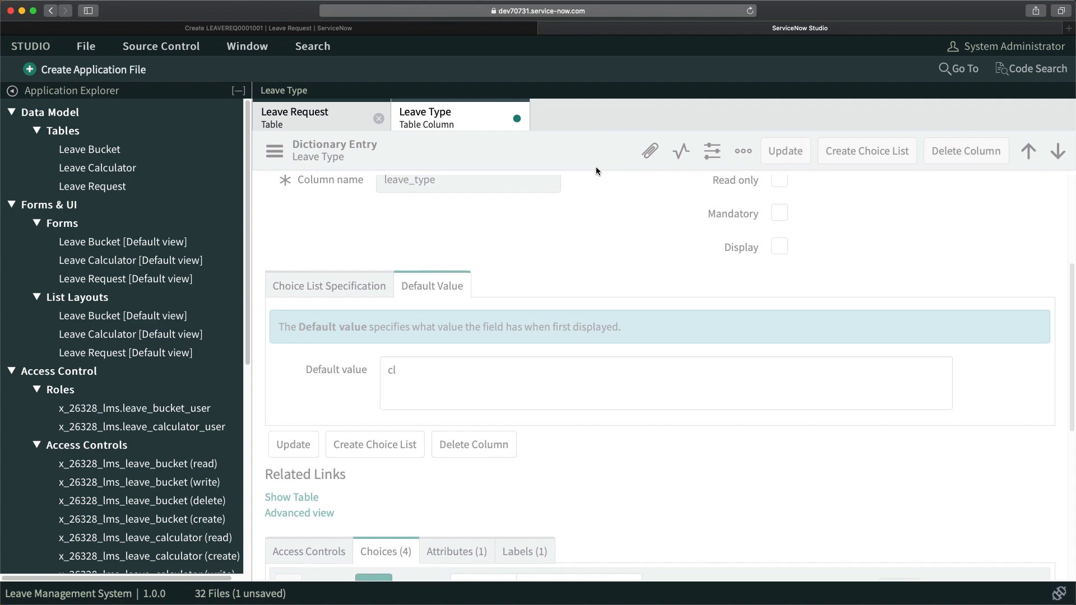
Step: Switch back to the new Leave Request record in ServiceNow and reload the form to check the Leave Type default
{"action": "left_click", "coordinate": [387, 28]}
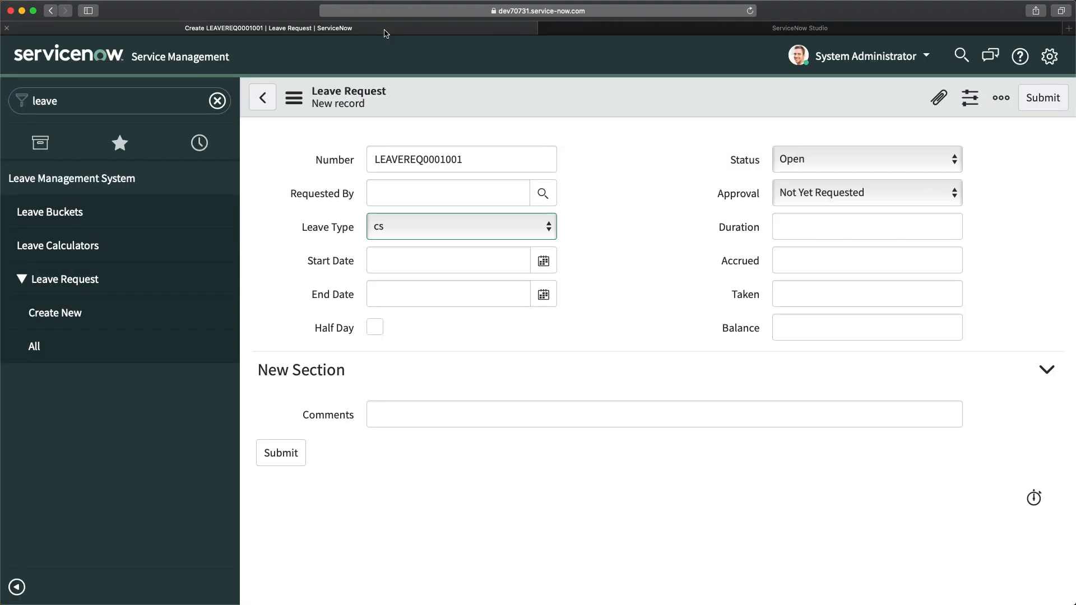
{"action": "right_click", "coordinate": [594, 97]}
{"action": "left_click", "coordinate": [619, 240]}
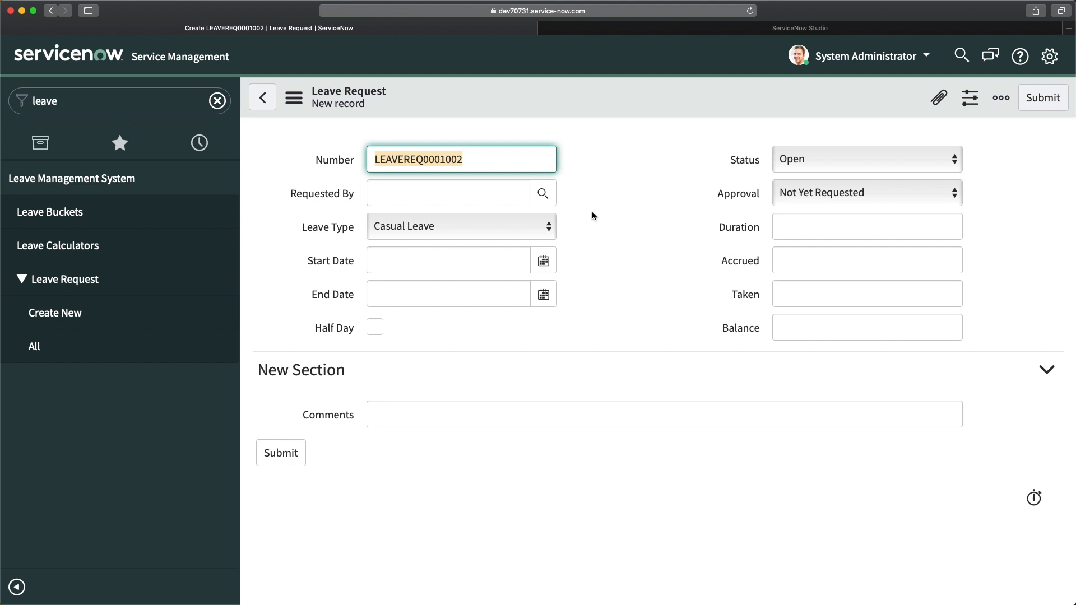
Step: Review the Approval and Status choices and the Balance field on the new Leave Request form
{"action": "left_click", "coordinate": [784, 196]}
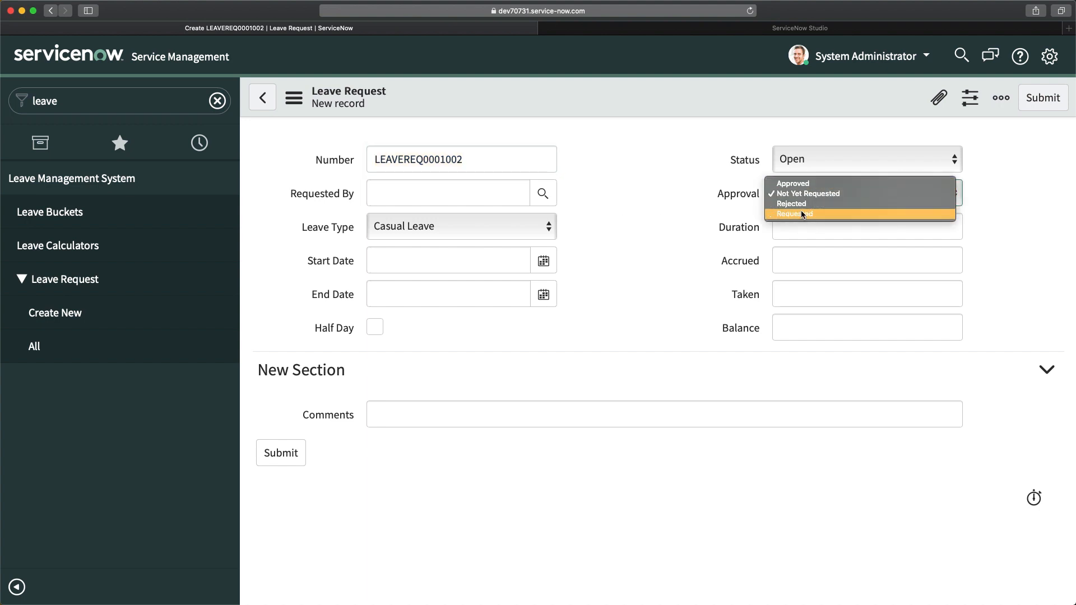
{"action": "left_click", "coordinate": [796, 156]}
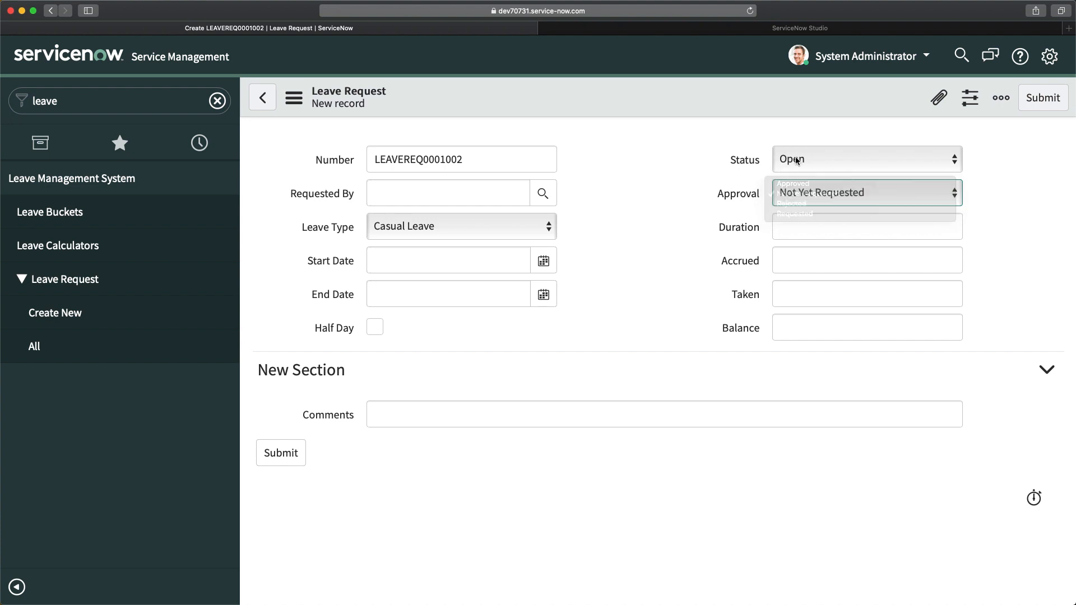
{"action": "left_click", "coordinate": [796, 156]}
{"action": "left_click", "coordinate": [637, 187]}
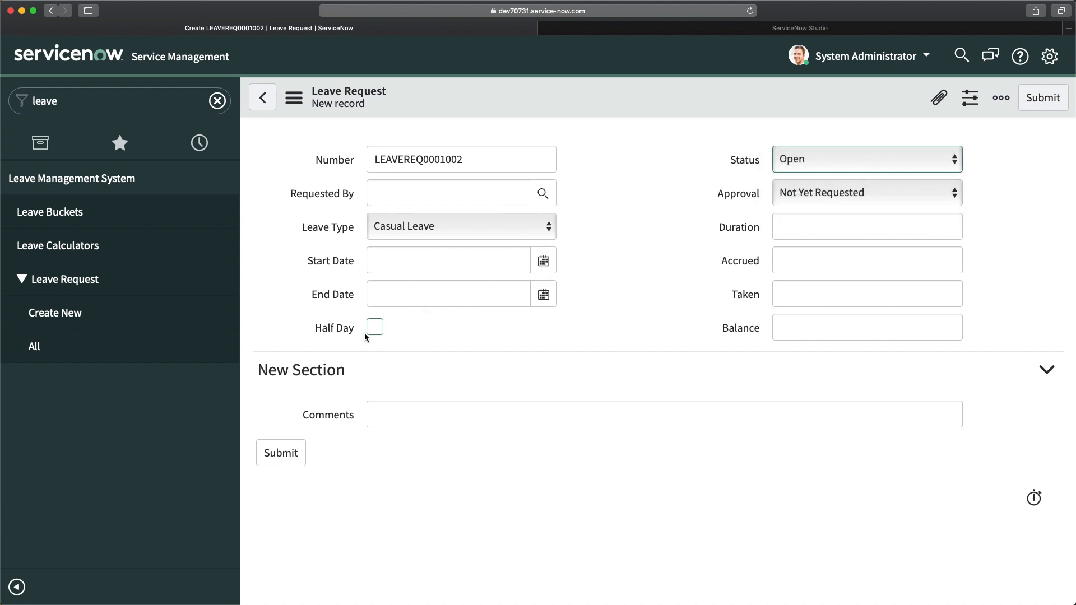
{"action": "left_click", "coordinate": [788, 329]}
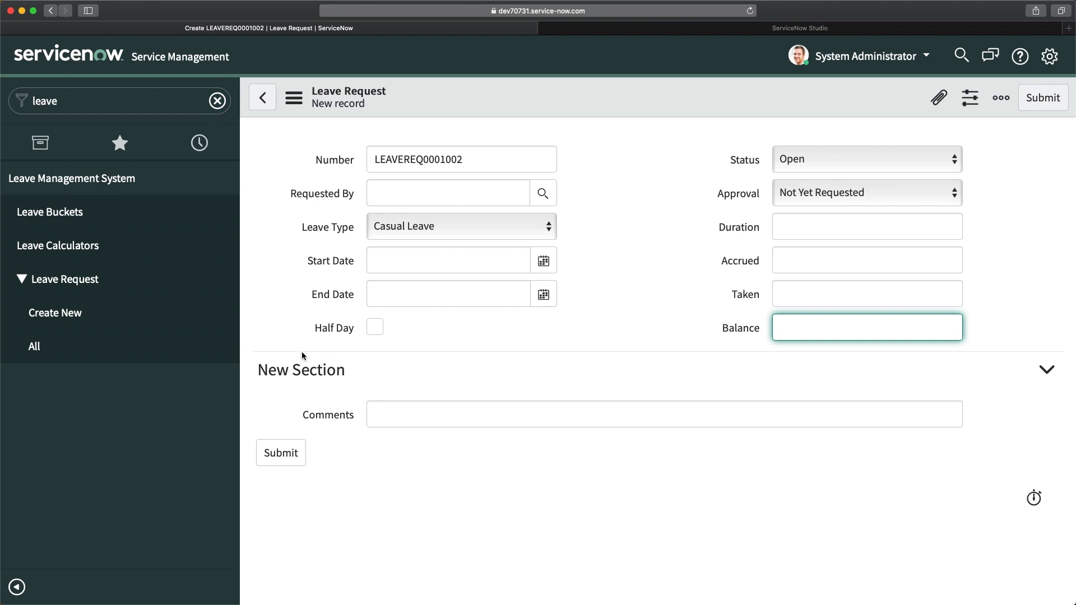
Step: Switch to ServiceNow Studio, return to the Leave Request table, and open its form in Form Design
{"action": "left_click", "coordinate": [648, 29]}
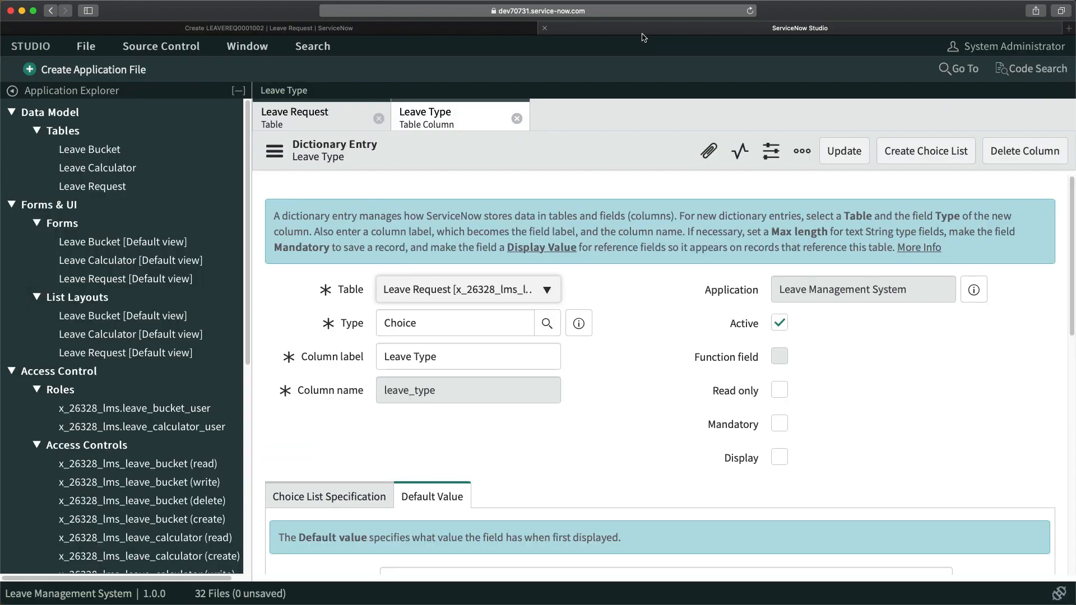
{"action": "left_click", "coordinate": [296, 117]}
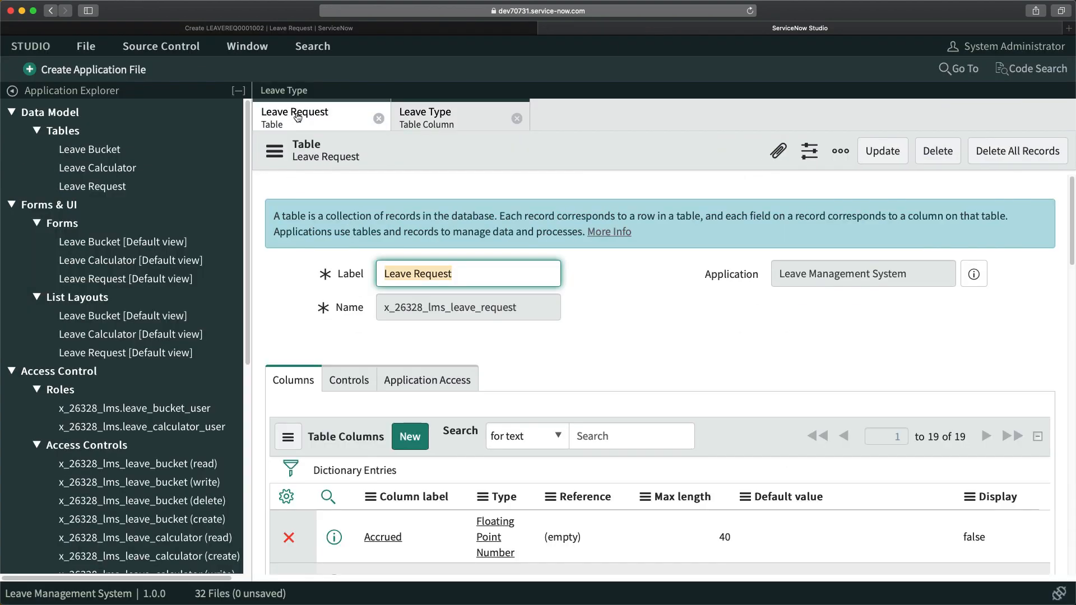
{"action": "scroll", "coordinate": [331, 305], "scroll_direction": "down", "scroll_amount": 3}
{"action": "scroll", "coordinate": [340, 307], "scroll_direction": "down", "scroll_amount": 15}
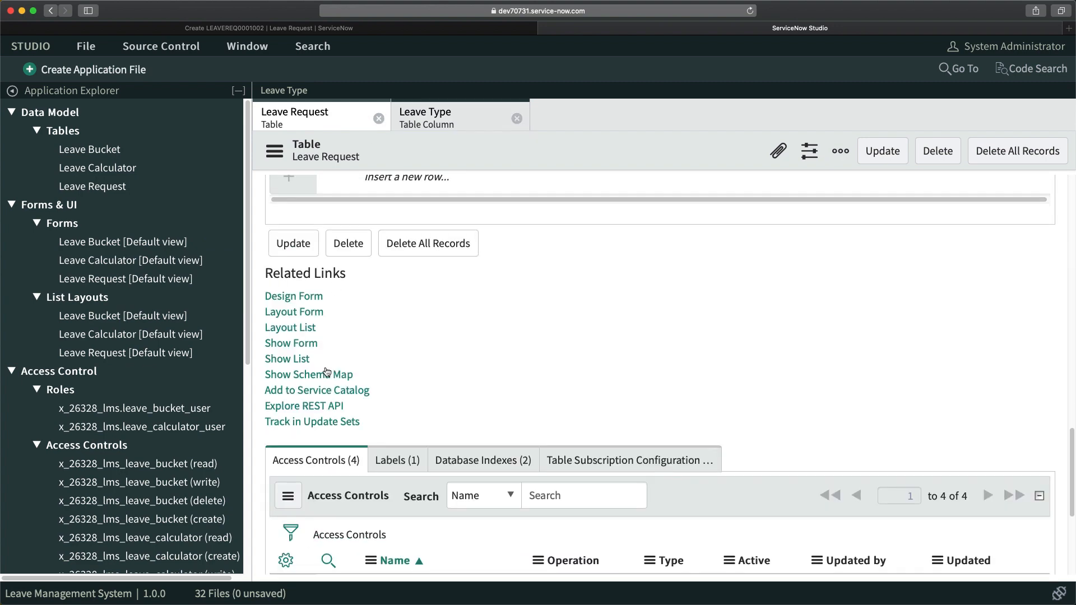
{"action": "scroll", "coordinate": [334, 367], "scroll_direction": "down", "scroll_amount": 5}
{"action": "scroll", "coordinate": [334, 365], "scroll_direction": "up", "scroll_amount": 5}
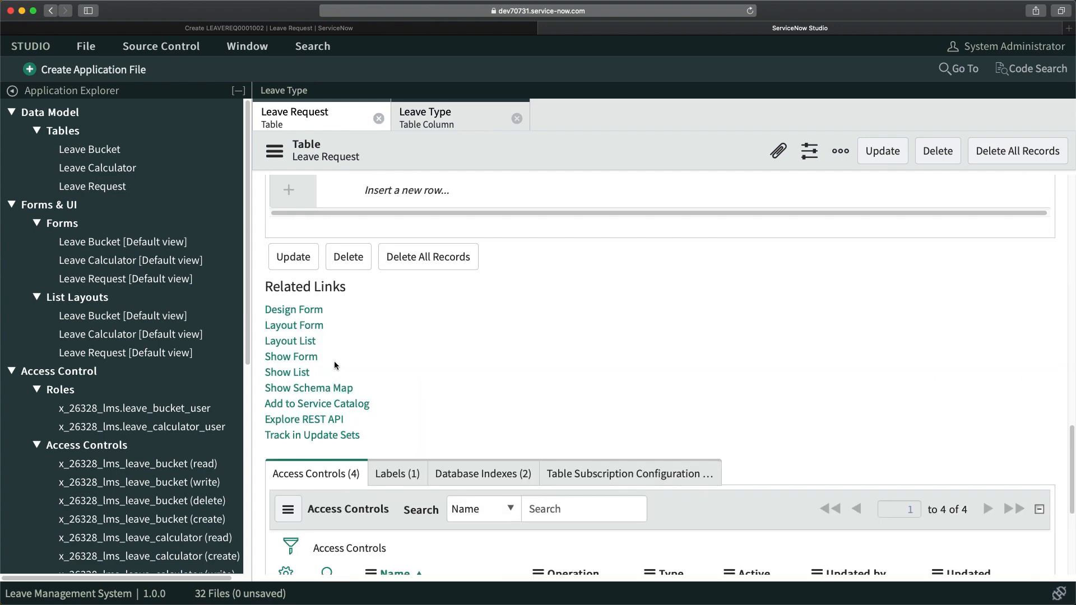
{"action": "left_click", "coordinate": [294, 309]}
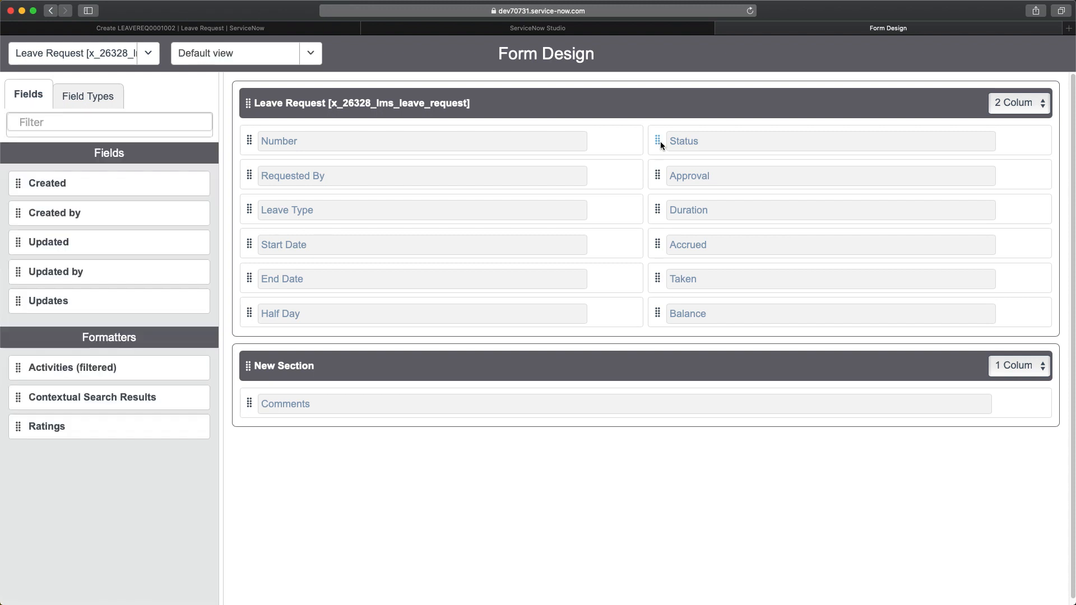
Step: Clear the New Section title above the Comments field so the section has no heading, and save the form design
{"action": "left_click_drag", "start_coordinate": [329, 365], "coordinate": [213, 350]}
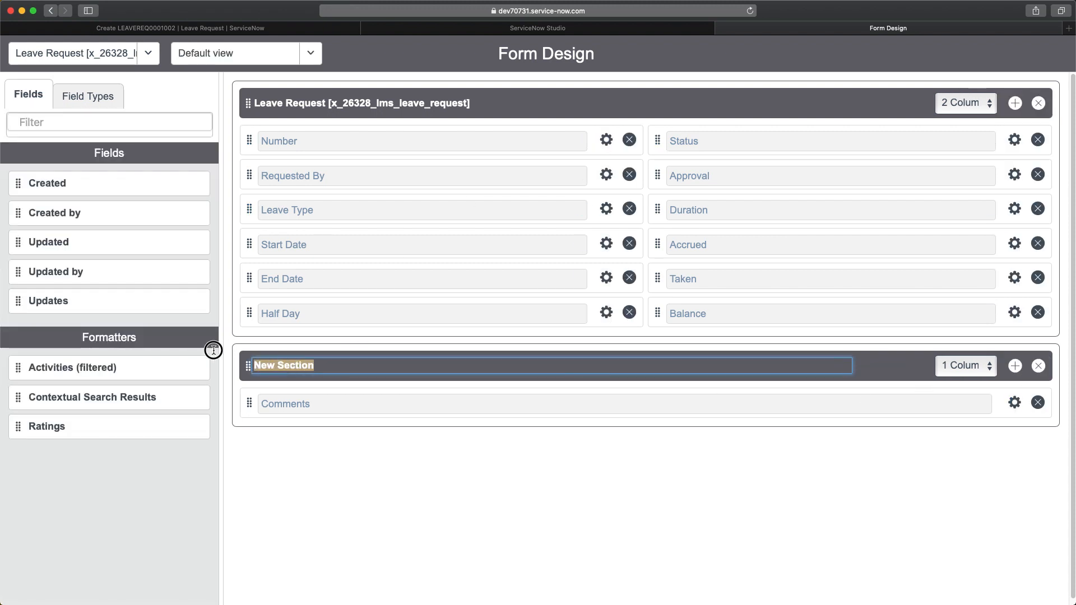
{"action": "key", "text": "BackSpace"}
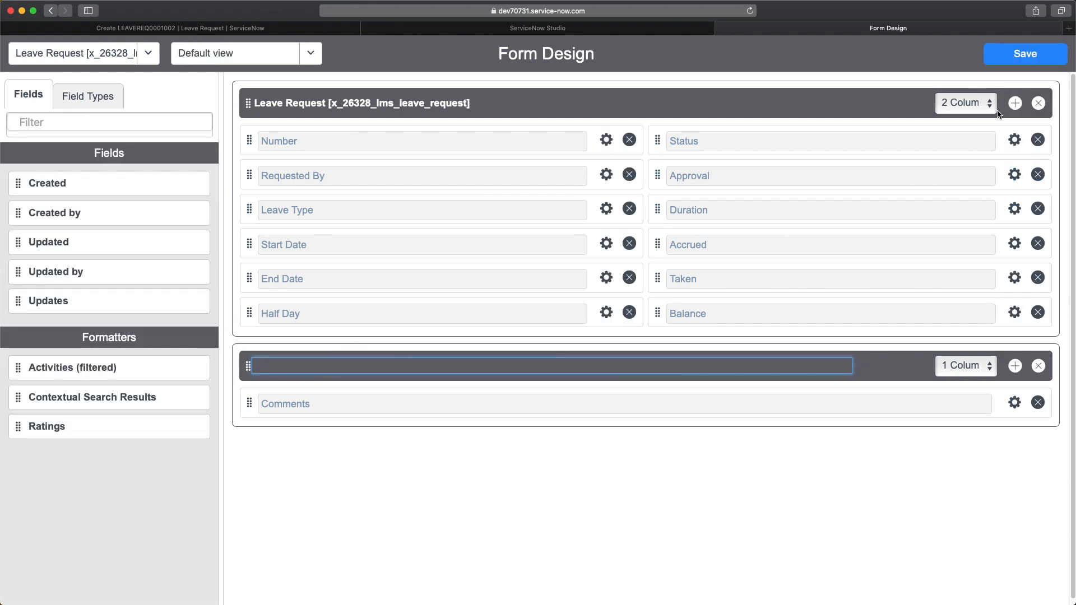
{"action": "left_click", "coordinate": [1018, 64]}
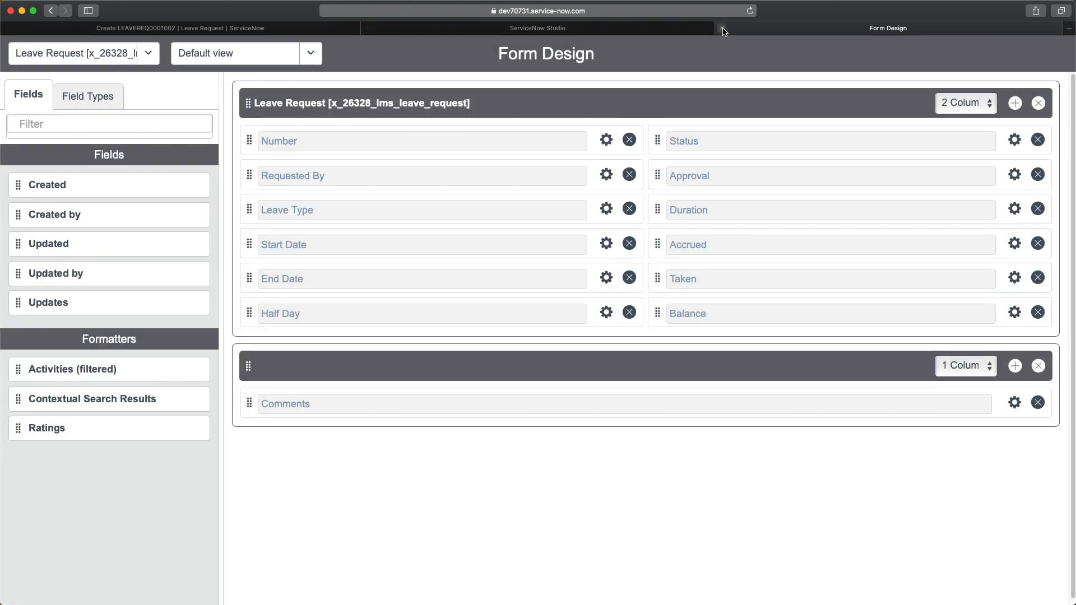
Step: Close Form Design, switch back to the new Leave Request record, and reload the form to check the untitled section
{"action": "left_click", "coordinate": [722, 29]}
{"action": "left_click", "coordinate": [247, 29]}
{"action": "right_click", "coordinate": [572, 98]}
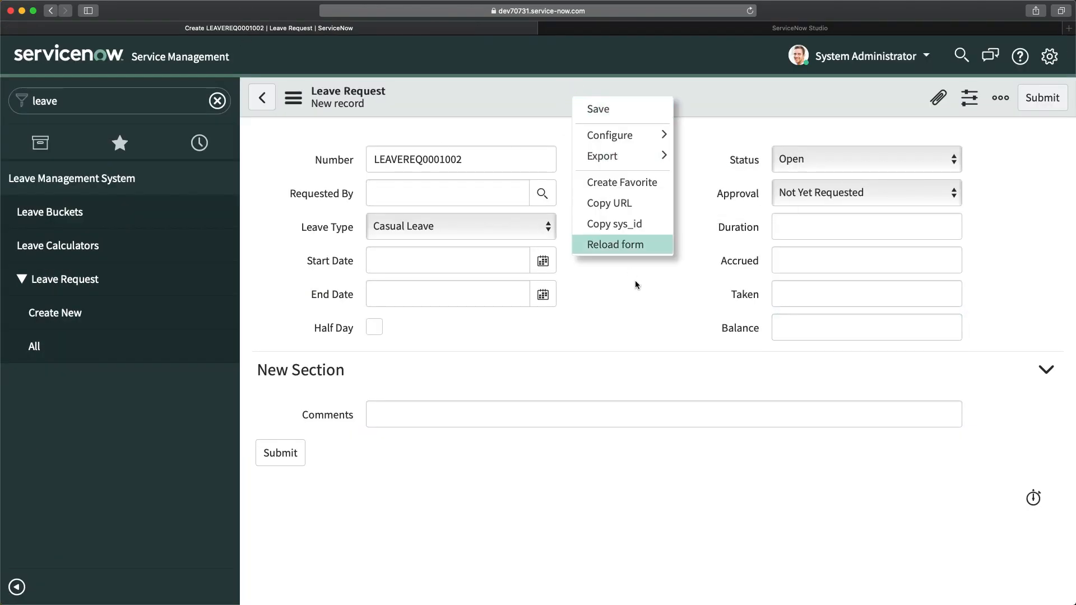
{"action": "left_click", "coordinate": [635, 246]}
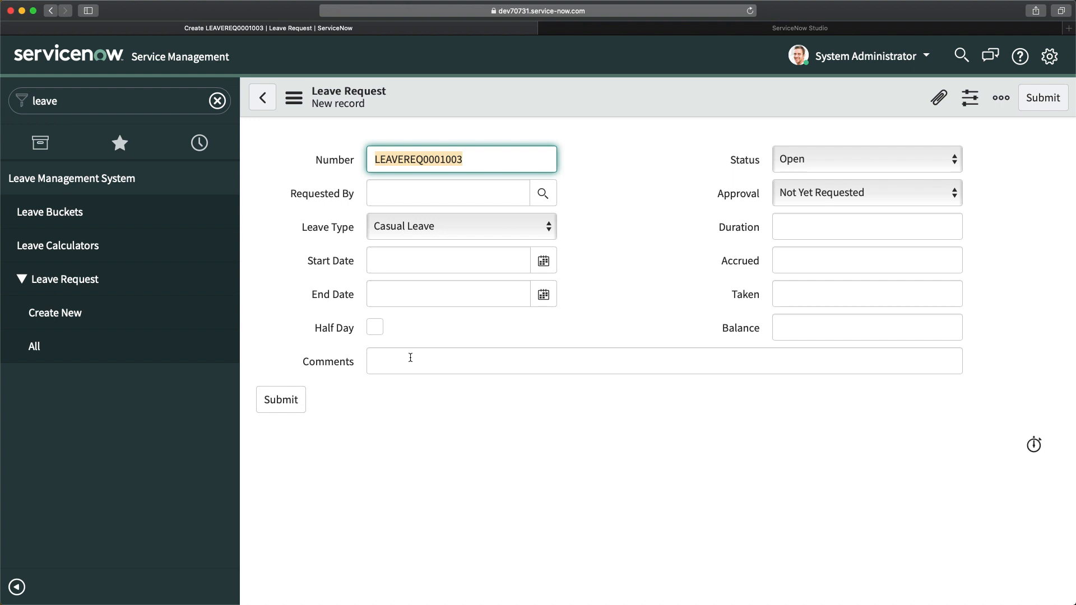
Step: Try out the Comments field with the sample text adfsdf, and erase the text
{"action": "left_click", "coordinate": [411, 358]}
{"action": "type", "text": "adfsdf"}
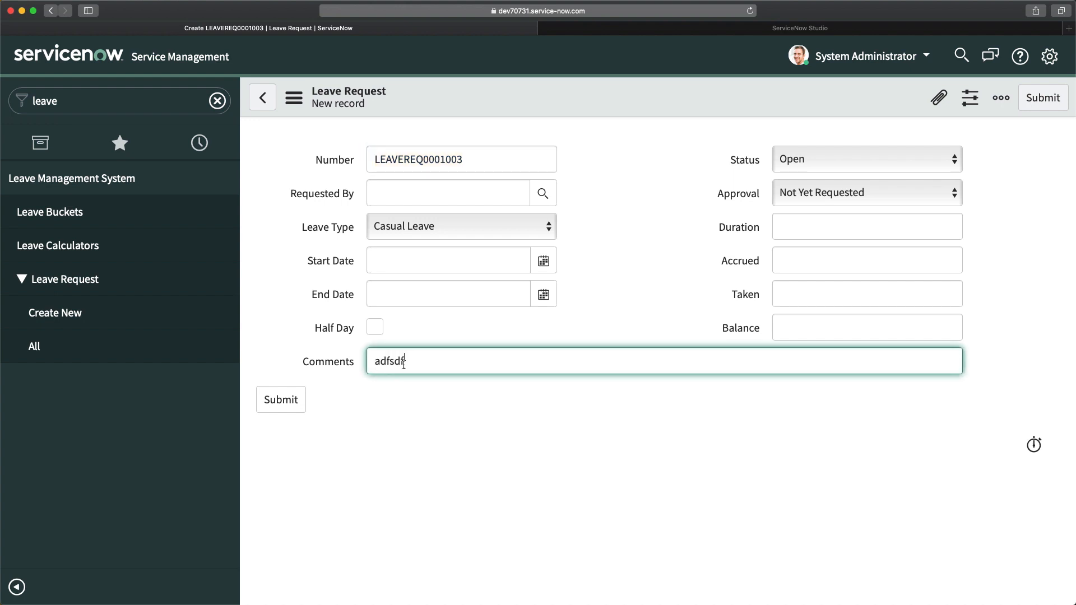
{"action": "key", "text": "BackSpace"}
{"action": "key", "text": "BackSpace"}
{"action": "key", "text": "BackSpace"}
{"action": "key", "text": "BackSpace"}
{"action": "key", "text": "BackSpace"}
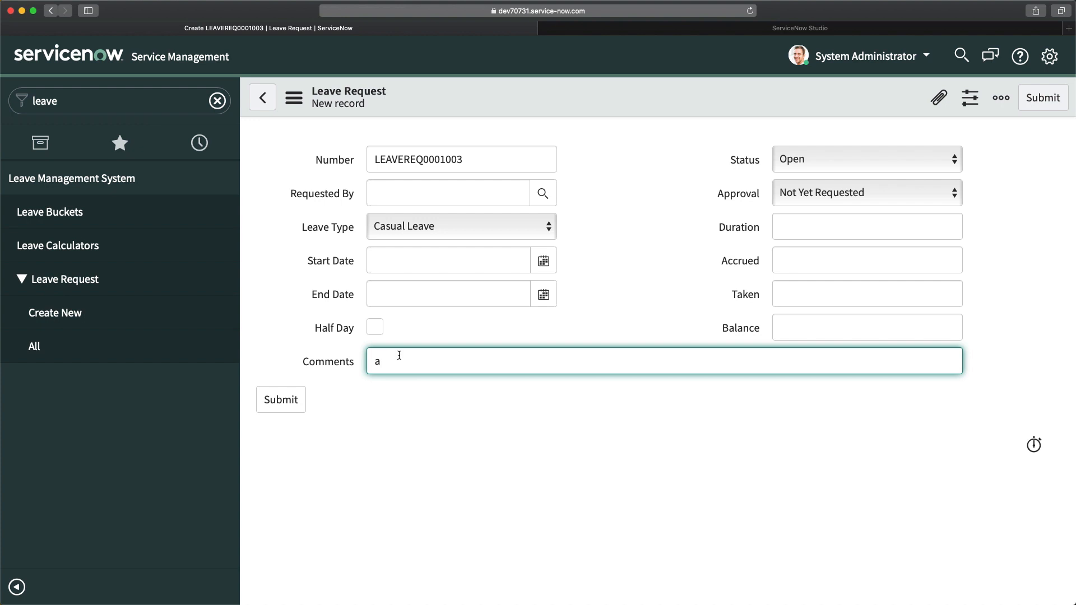